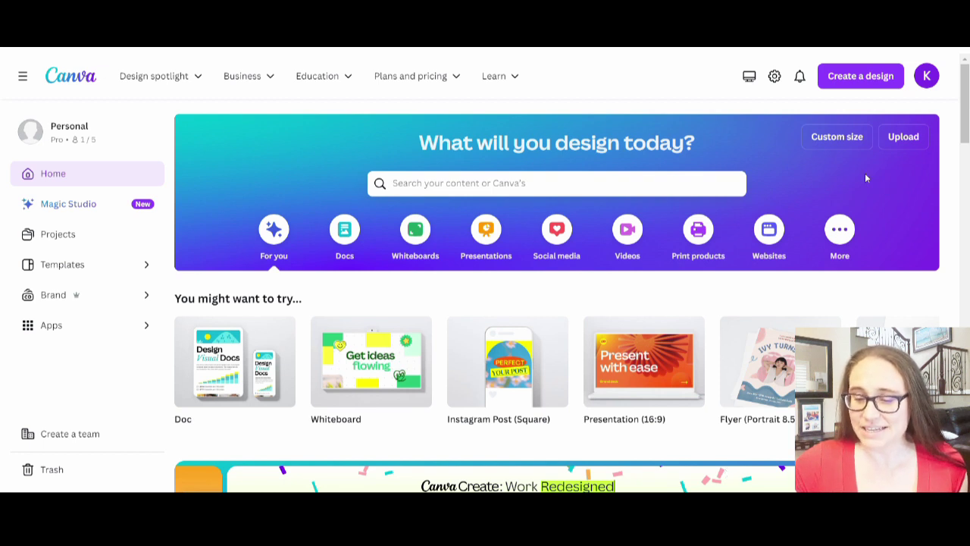
Start a 4500 × 5400 px custom-size design and fill its page background black.
click(843, 145)
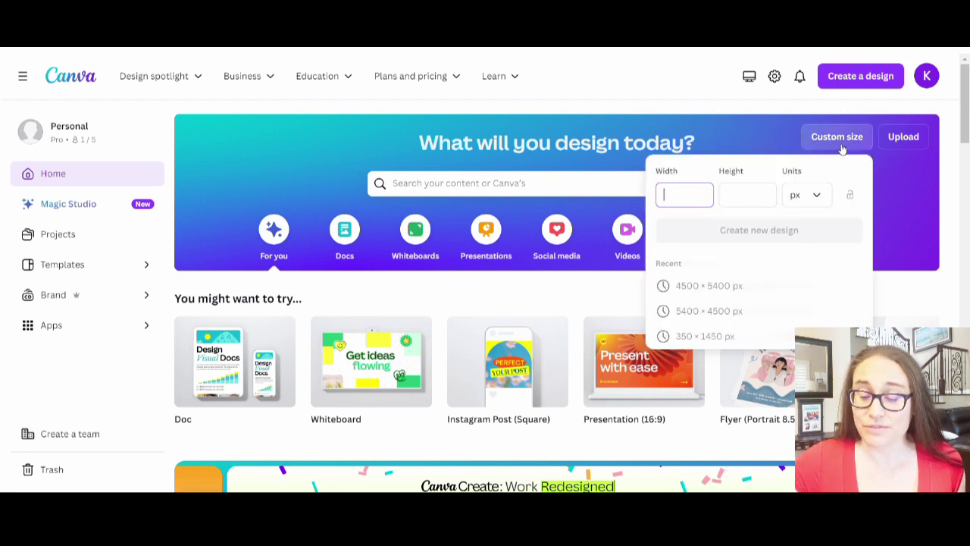
click(686, 296)
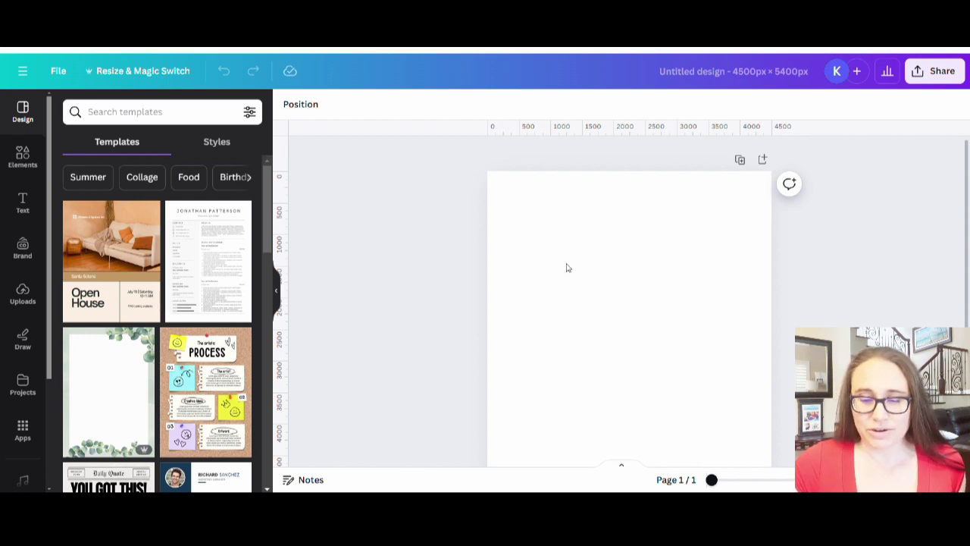
click(538, 238)
click(288, 104)
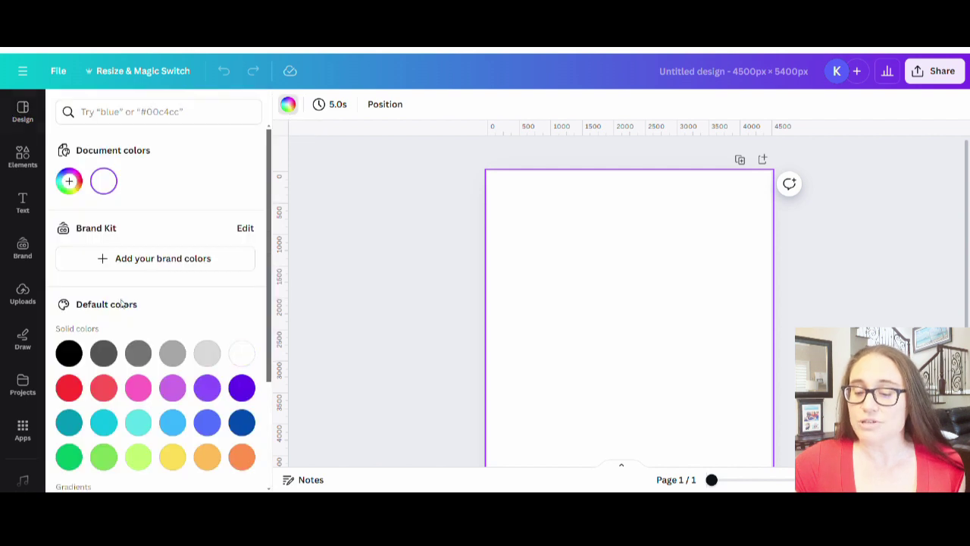
click(68, 353)
click(545, 247)
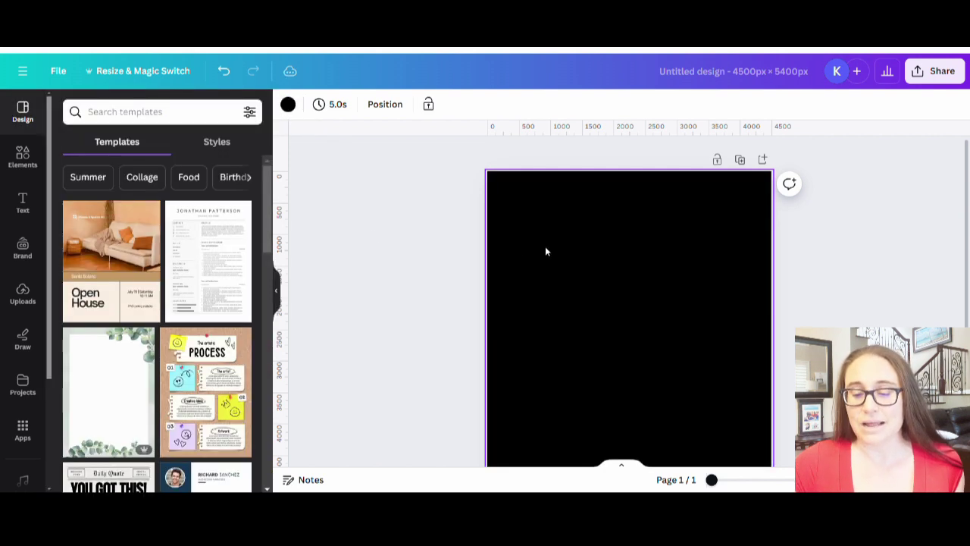
scroll(682, 254, down, 1)
scroll(680, 282, up, 1)
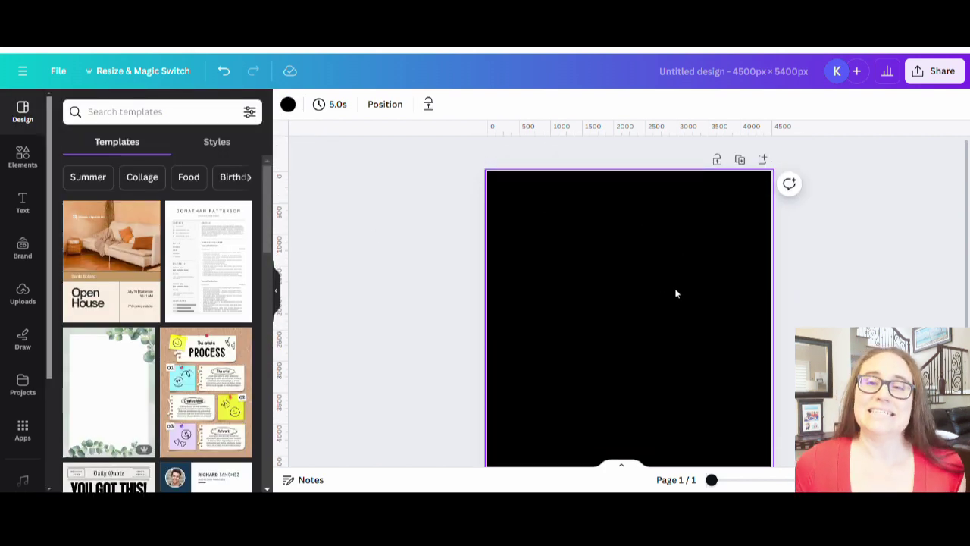
scroll(656, 282, down, 2)
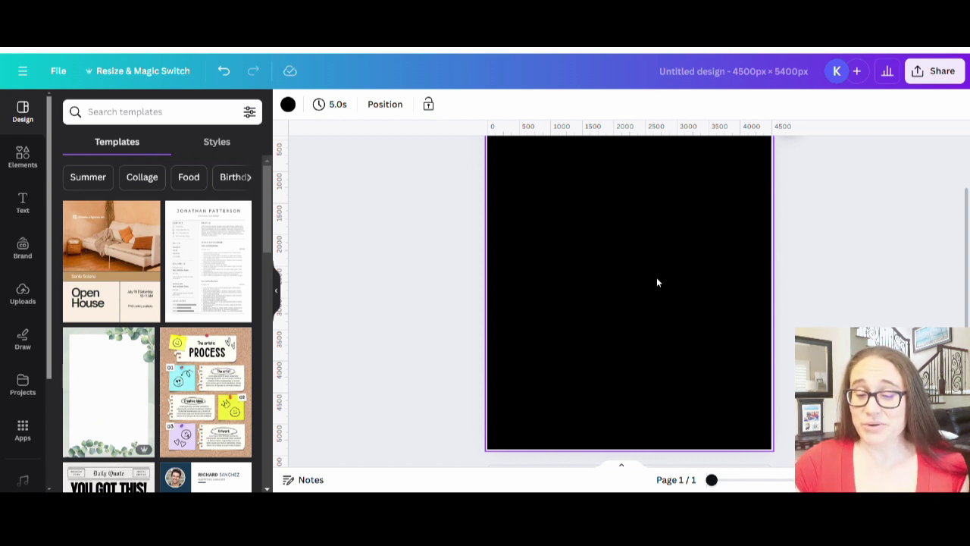
scroll(658, 282, up, 1)
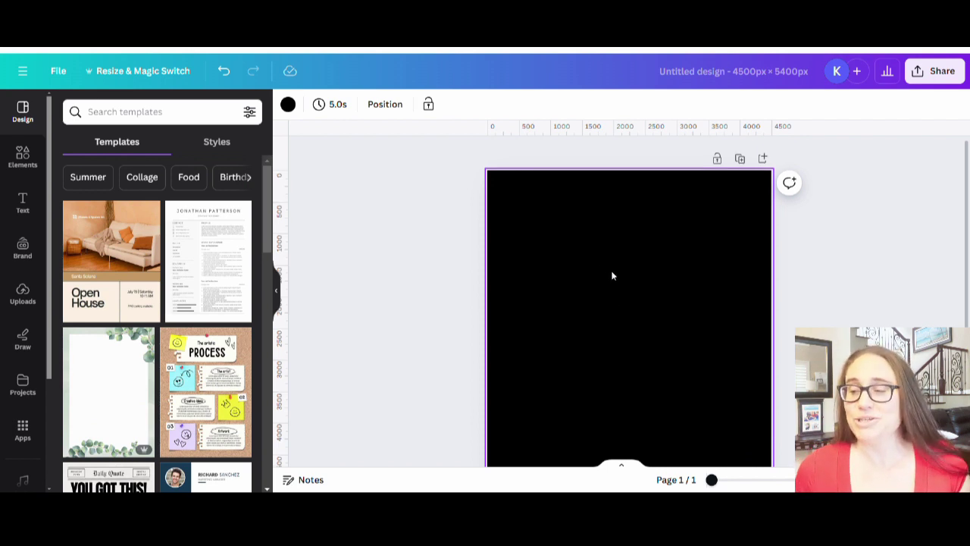
scroll(613, 275, down, 1)
scroll(613, 275, up, 1)
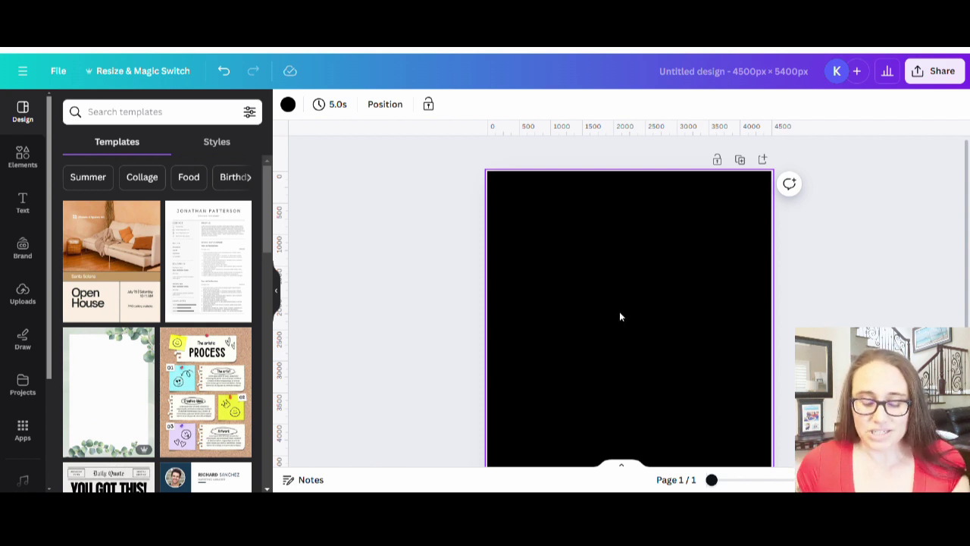
Add the text 'IT'S A GOOD DAY' and move it to the top of the page.
key(t)
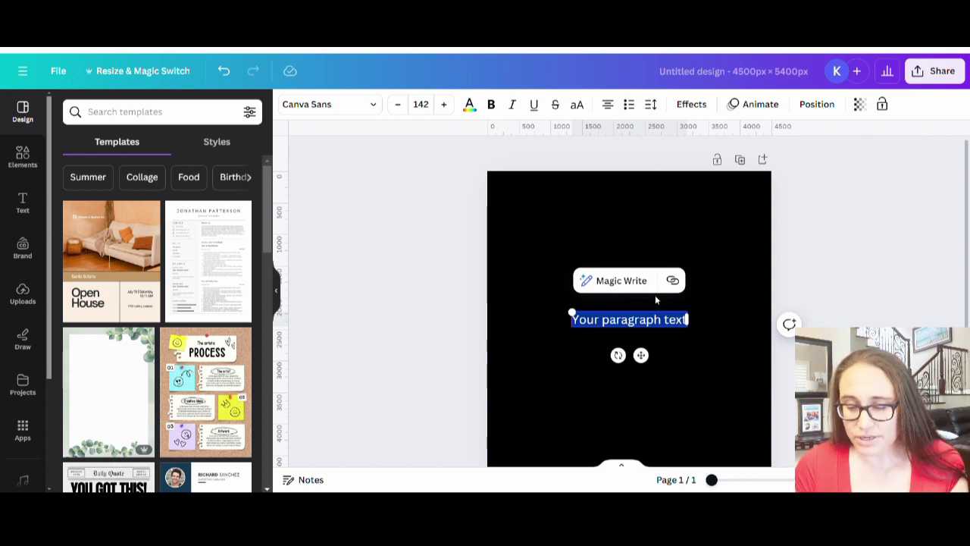
text(IT)
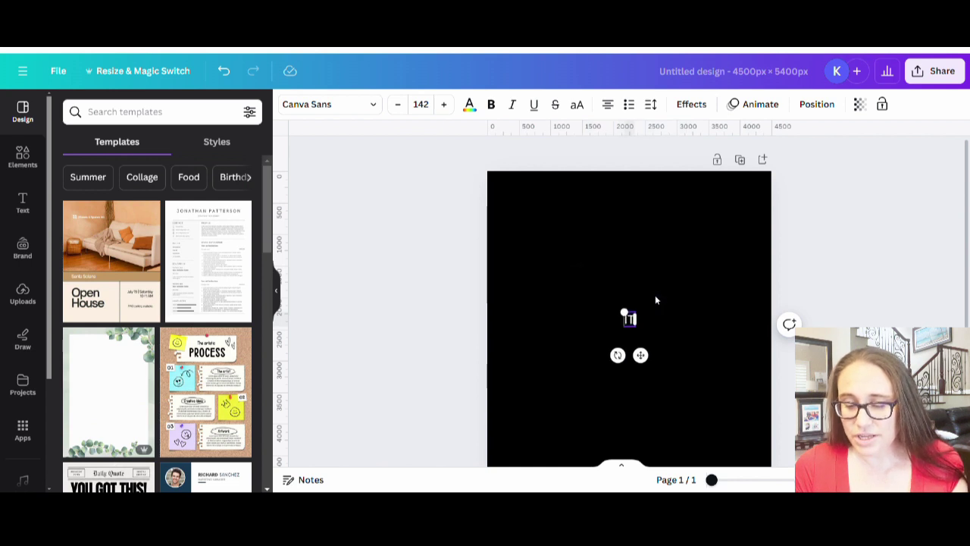
text('S A GOOD DAY)
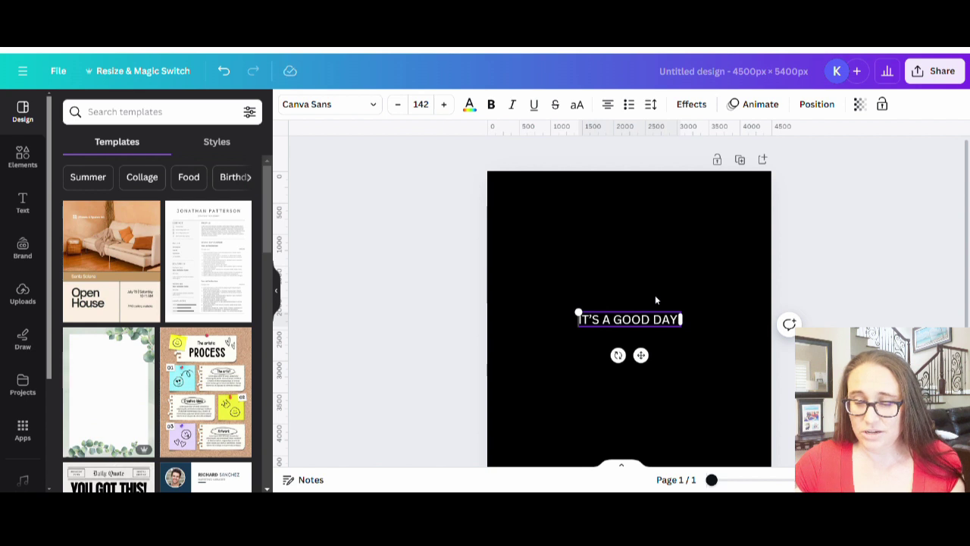
click(647, 296)
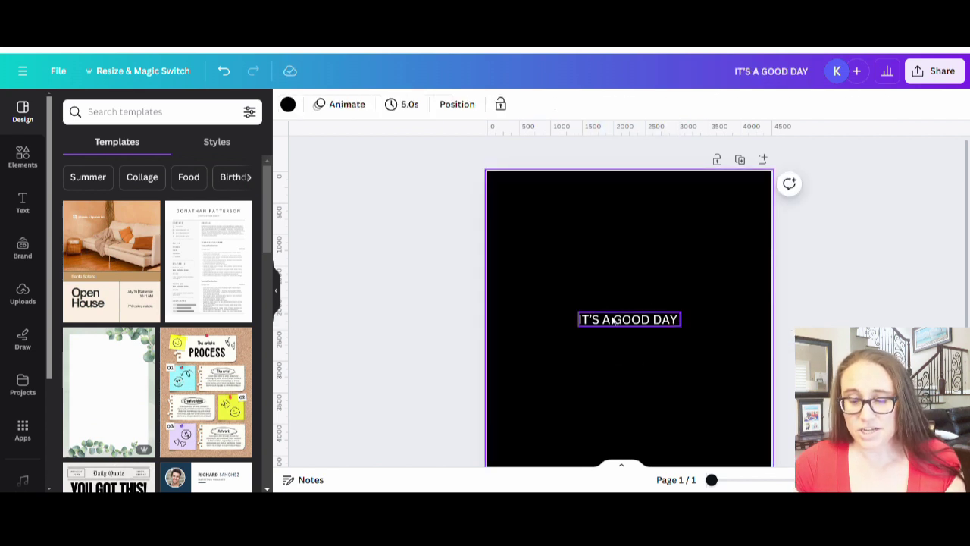
drag(612, 318, 620, 203)
click(651, 405)
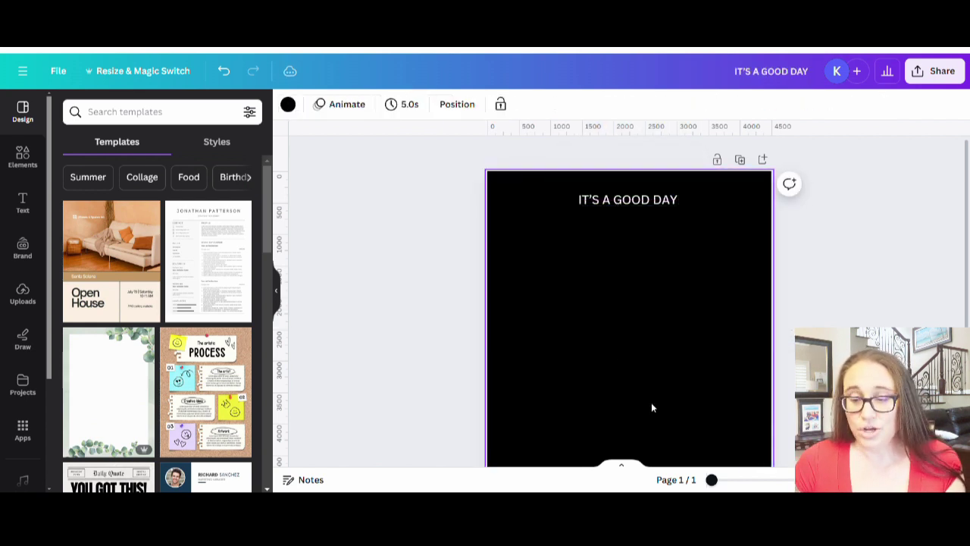
Add 'TO WATCH' and 'Gymnastics' text lower on the page, with TO WATCH just above Gymnastics.
key(t)
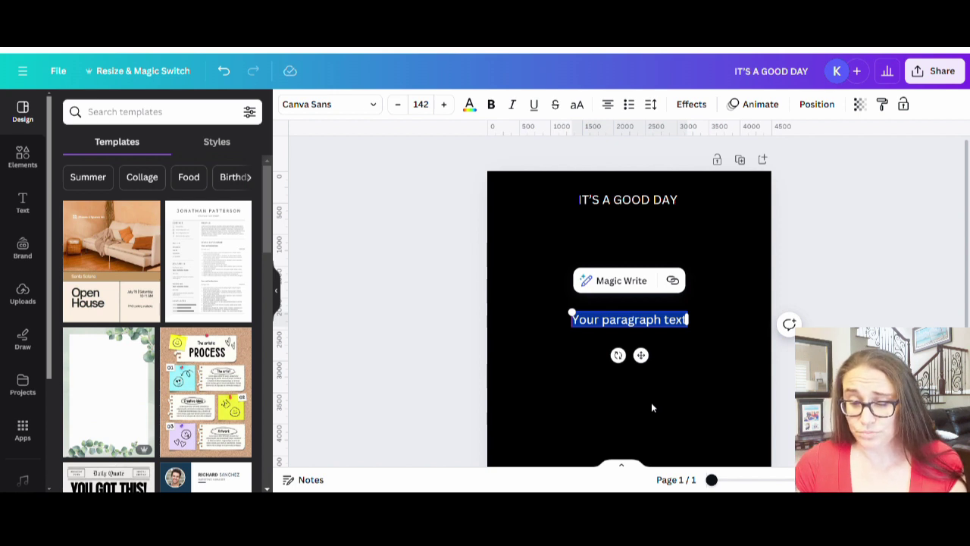
text(TO WATCH)
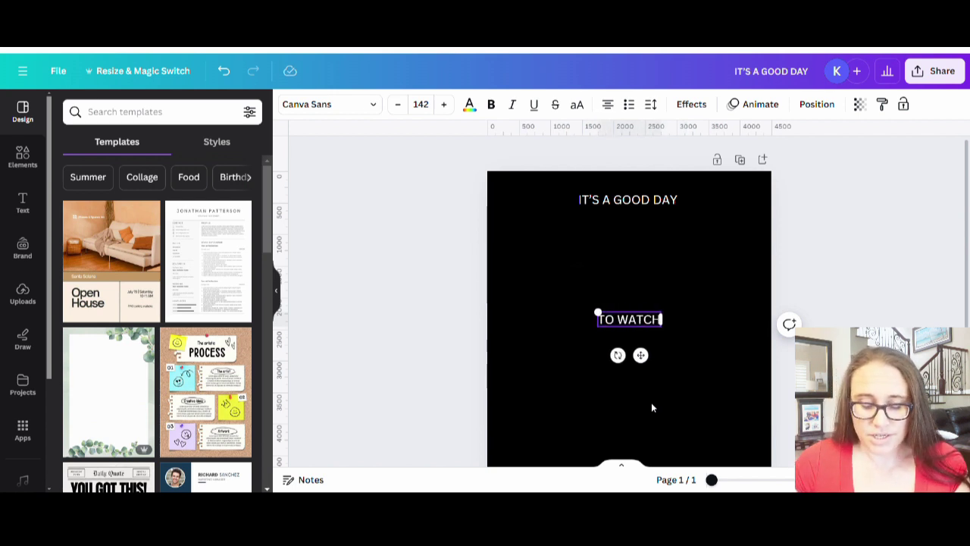
click(652, 407)
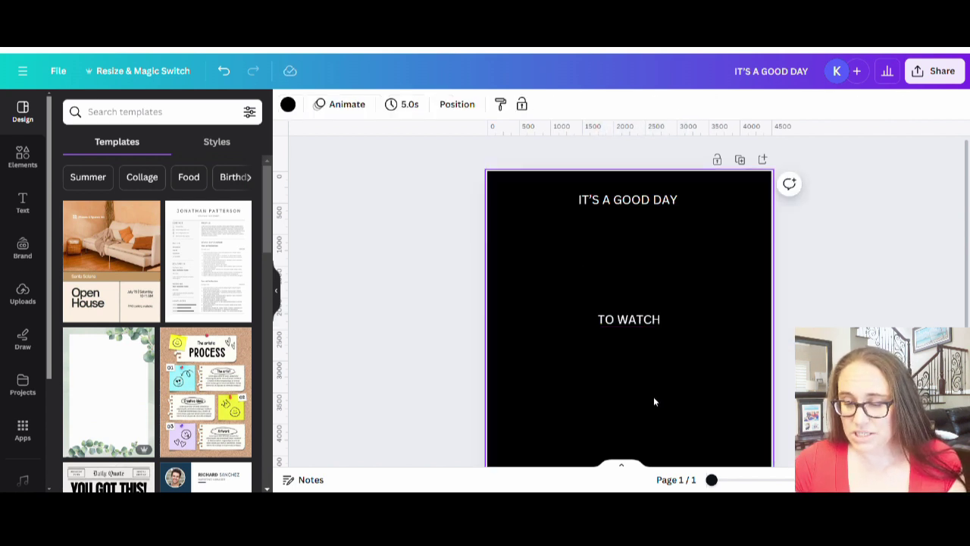
key(t)
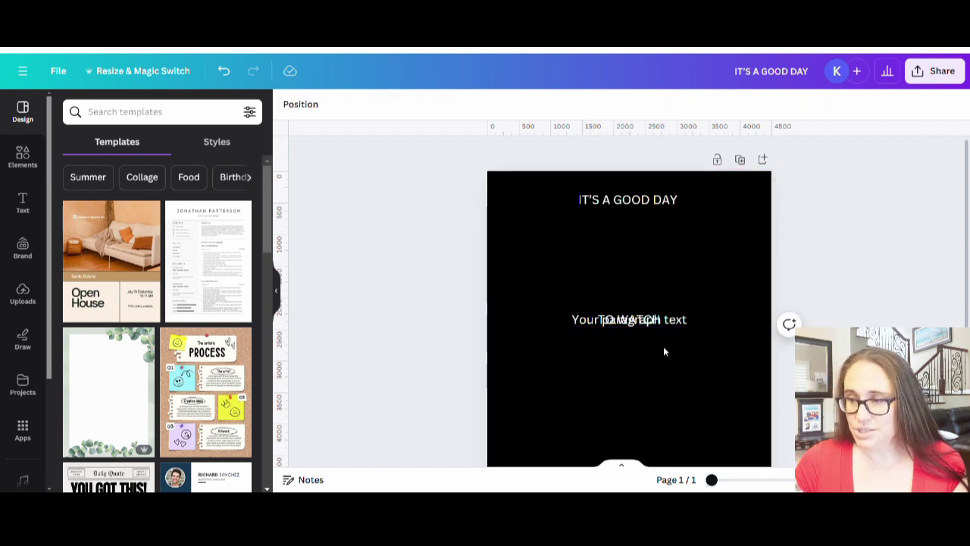
drag(664, 351, 664, 390)
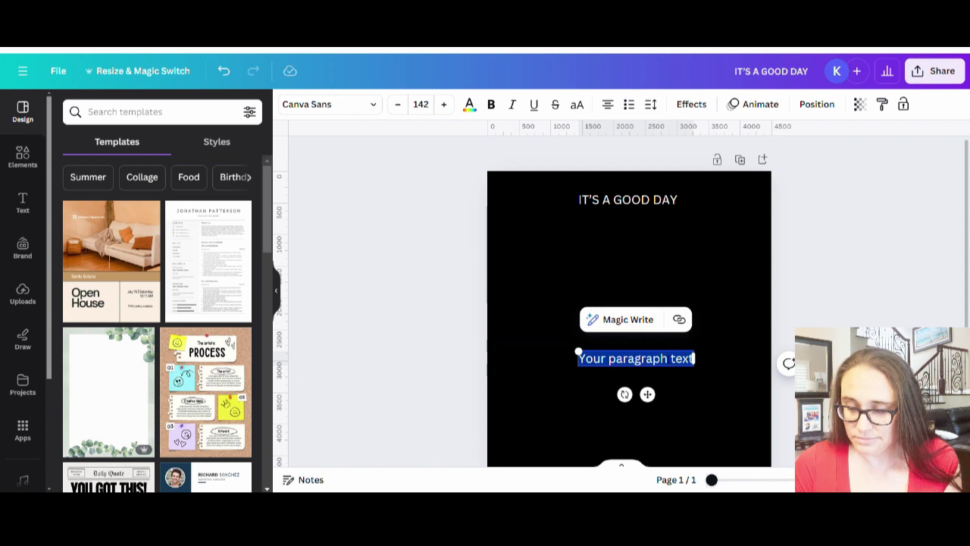
text(Gymnast)
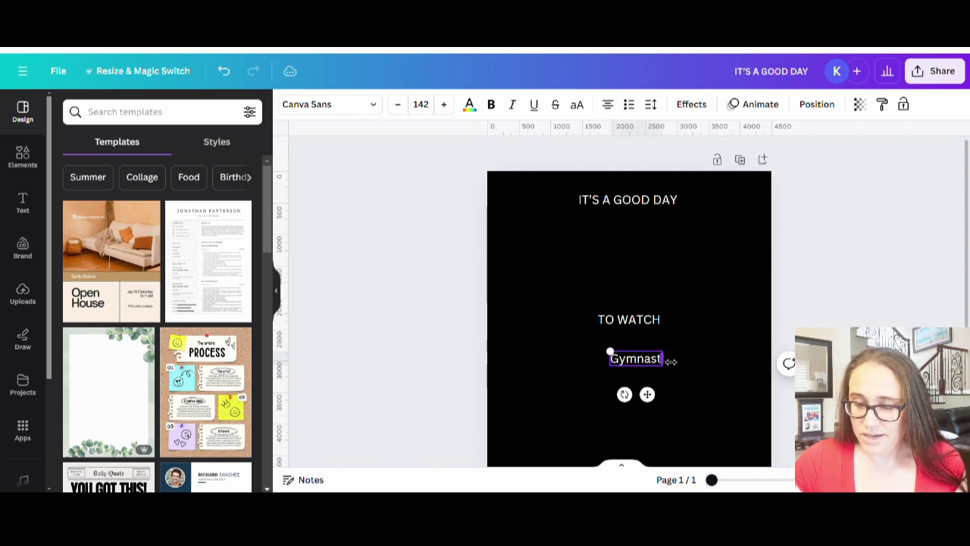
text(ics)
click(726, 310)
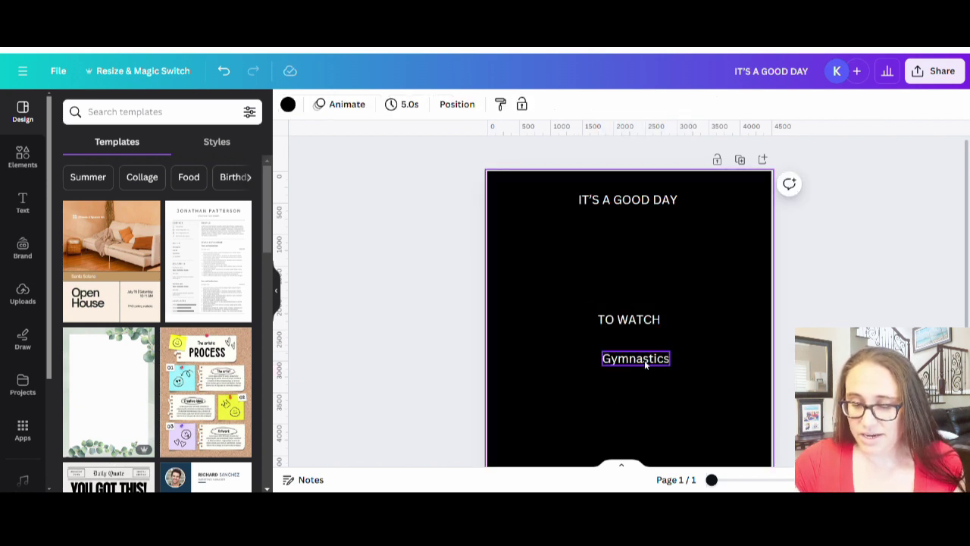
drag(644, 361, 649, 431)
click(655, 319)
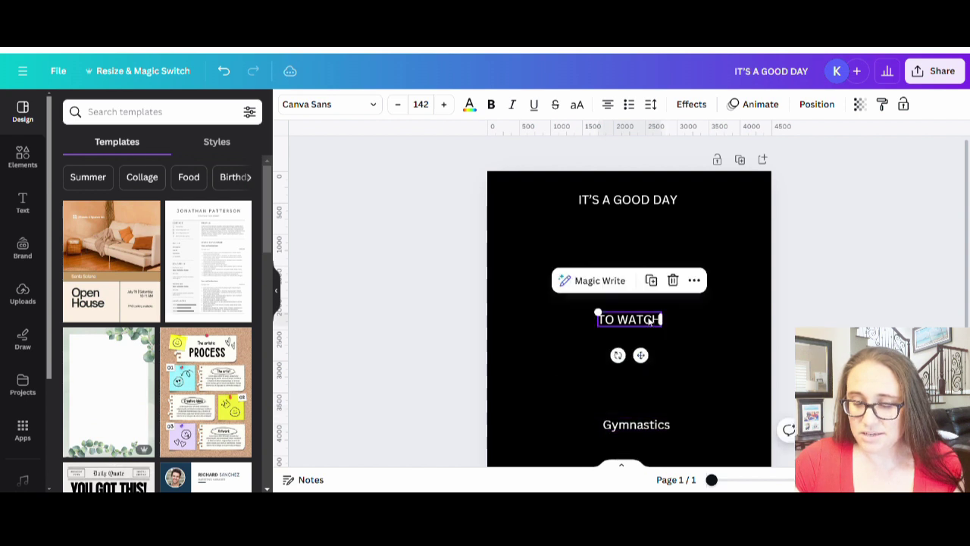
drag(655, 319, 642, 433)
click(637, 425)
click(707, 293)
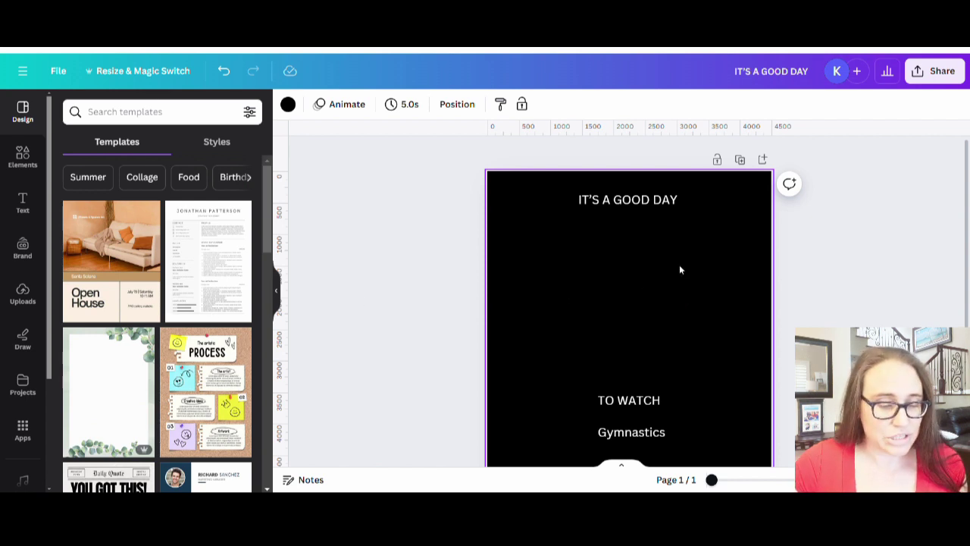
Search the Elements library for 'sunglasses', correcting the misspelled search.
click(24, 162)
click(124, 114)
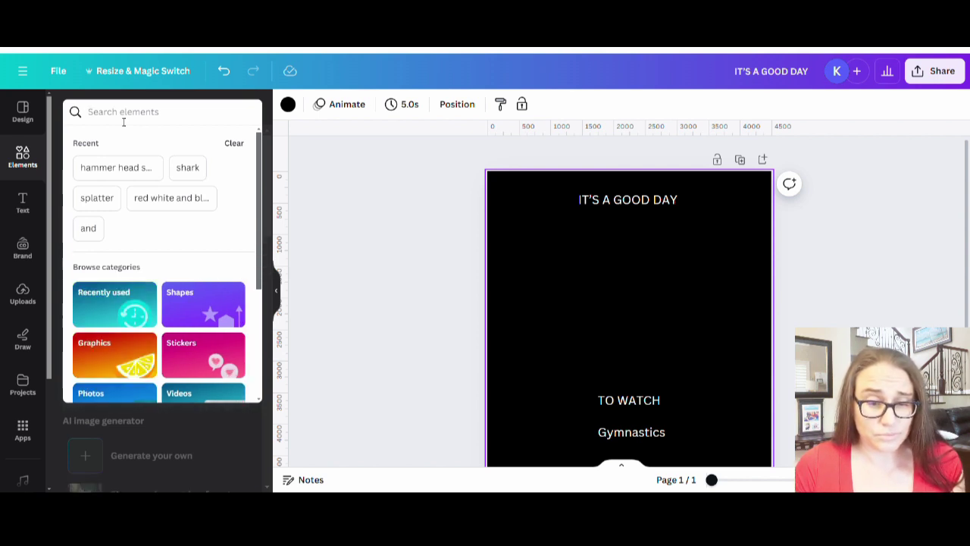
text(sunglalsses)
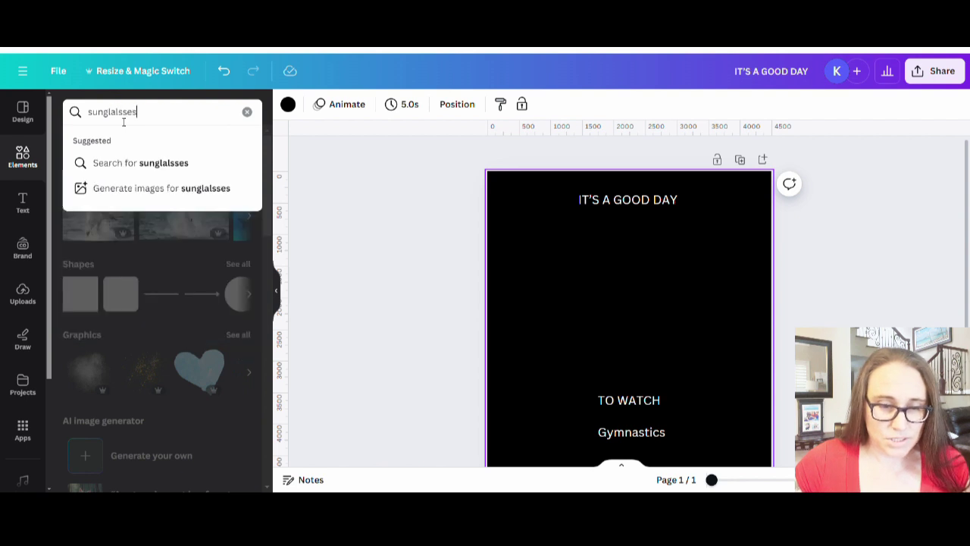
key(Return)
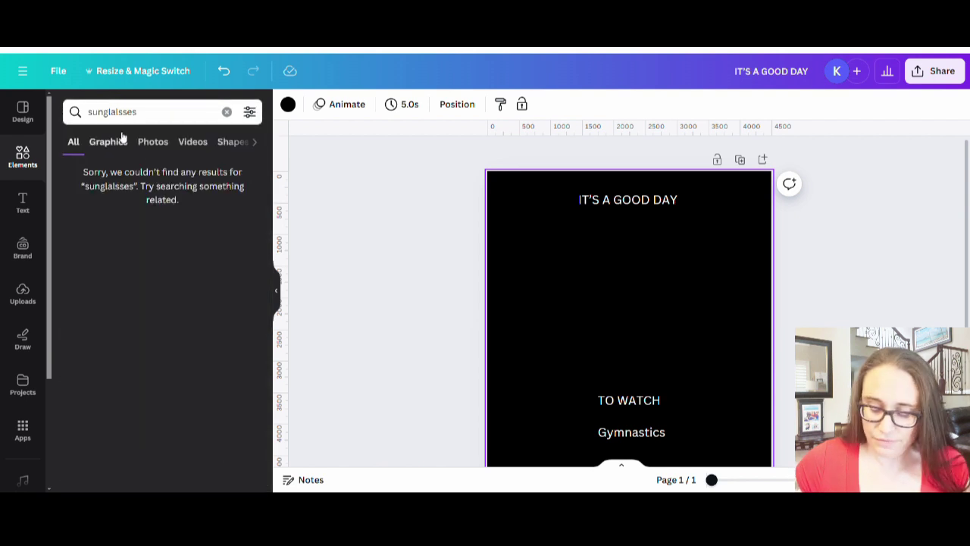
click(112, 113)
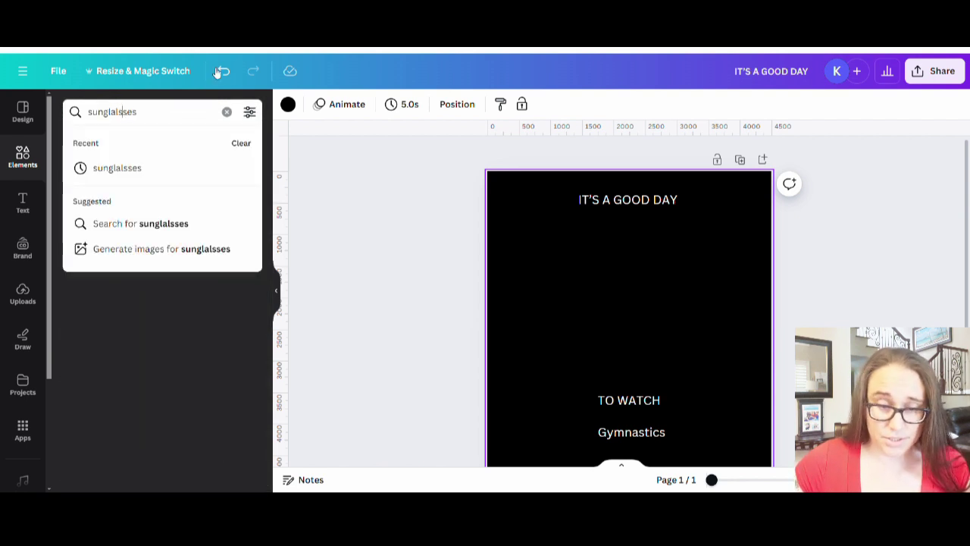
key(BackSpace)
key(Return)
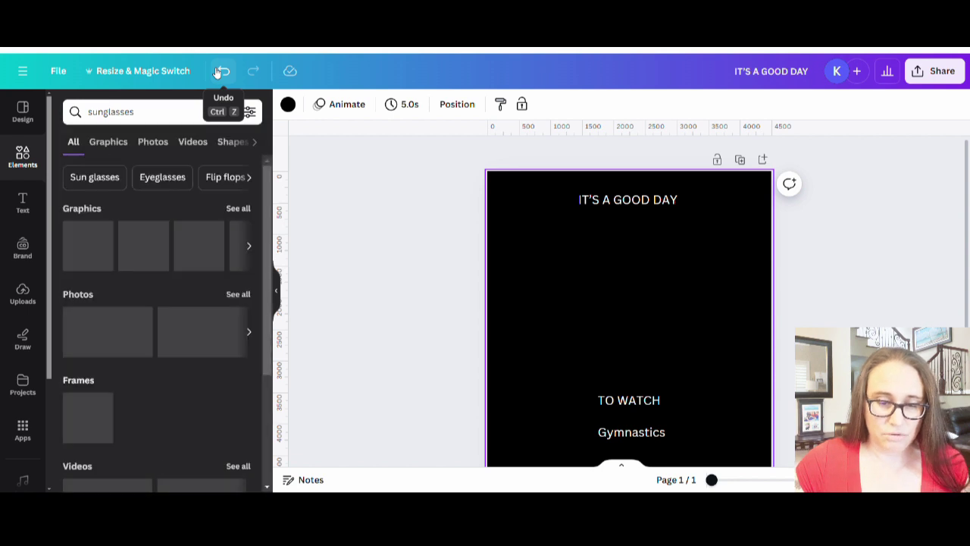
Show all sunglasses graphics and scroll through the results.
click(238, 209)
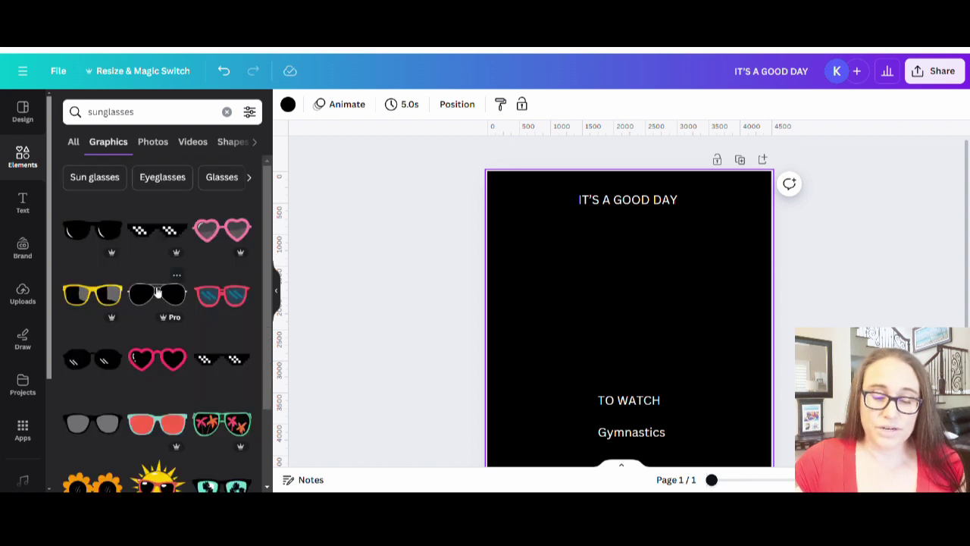
scroll(158, 292, down, 3)
scroll(222, 272, down, 2)
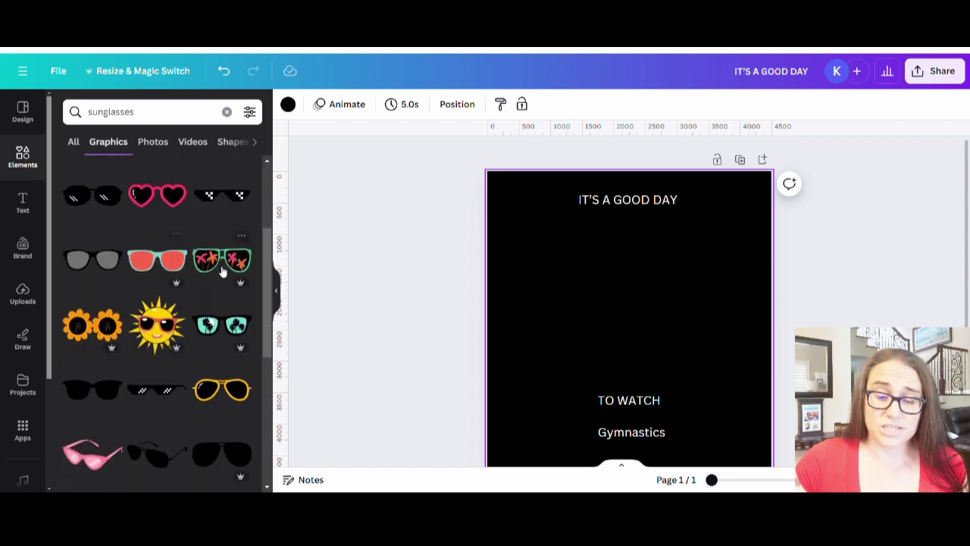
scroll(163, 273, down, 4)
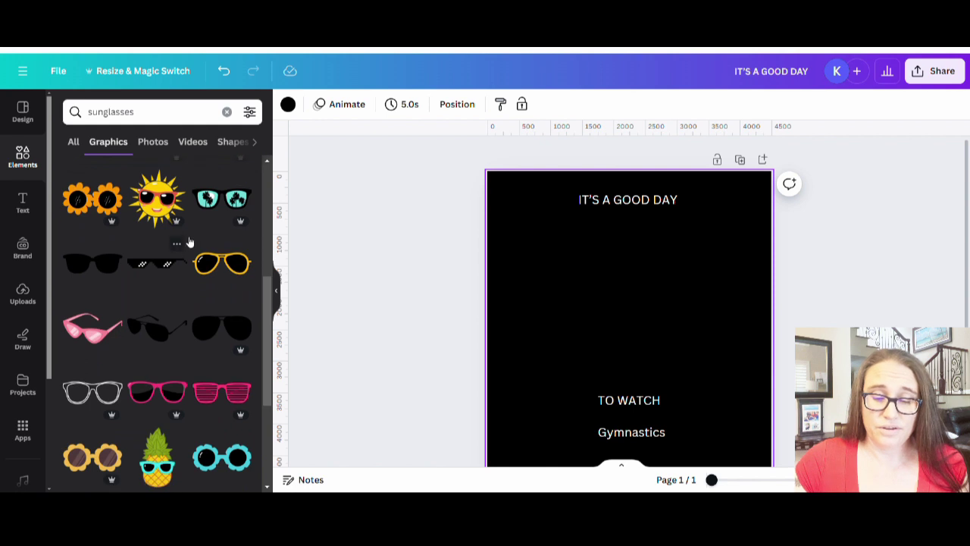
scroll(175, 258, down, 10)
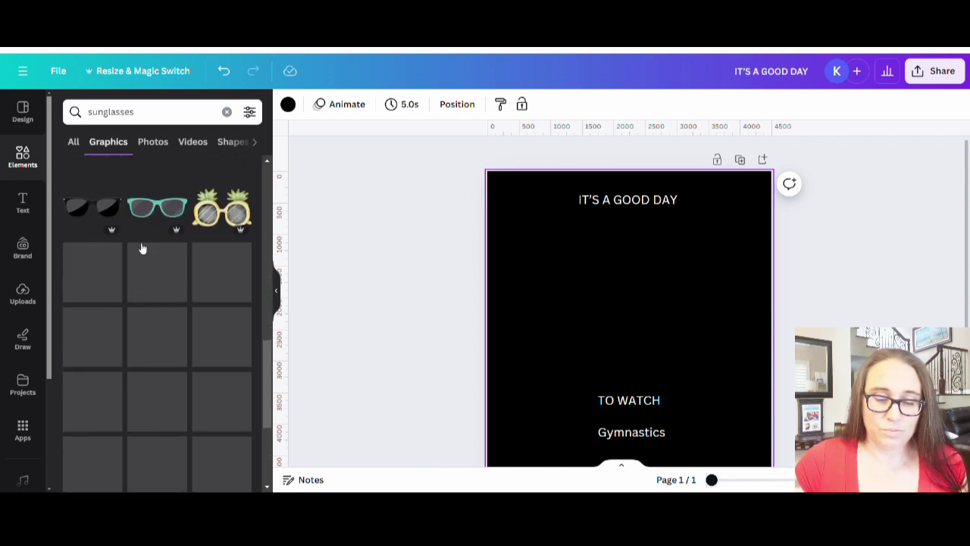
scroll(140, 254, down, 5)
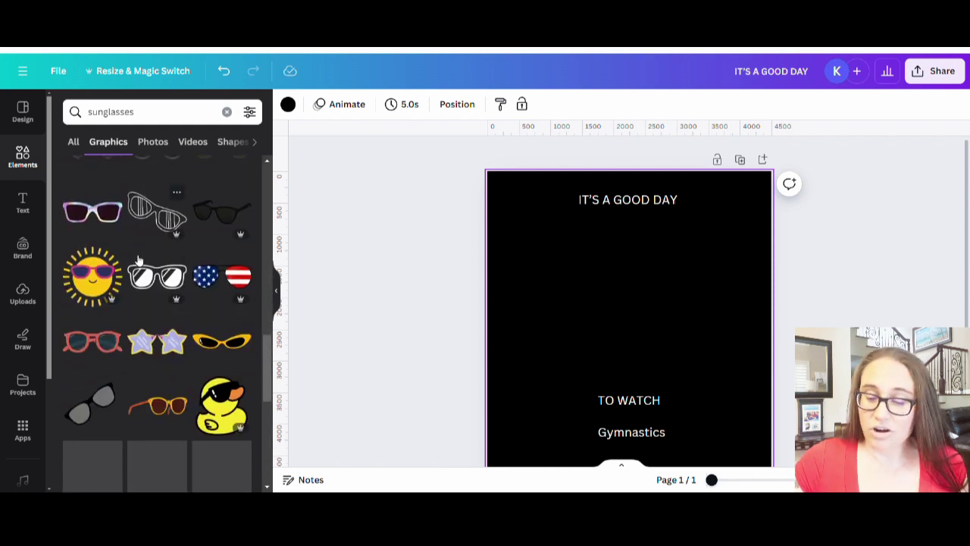
Add a flag sunglasses graphic and browse similar recommended graphics.
click(214, 279)
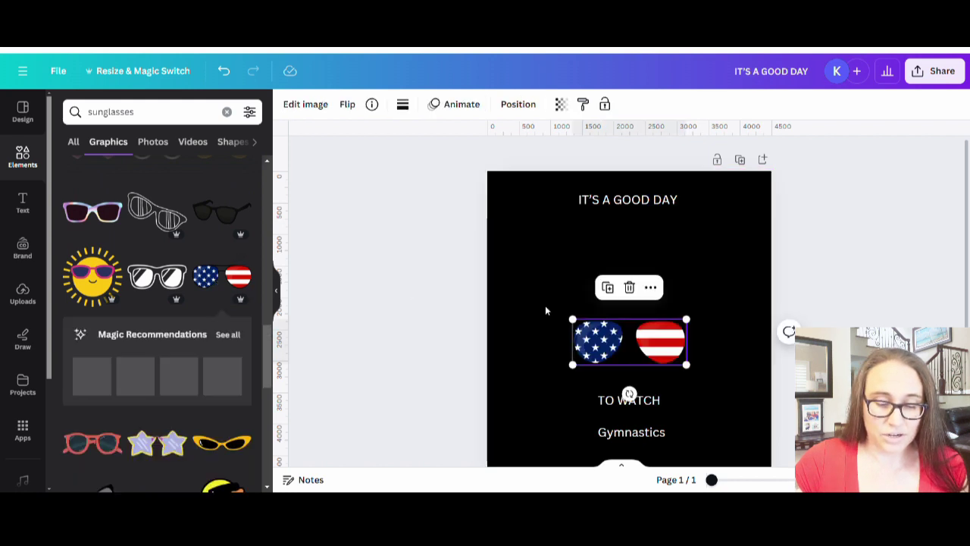
click(226, 334)
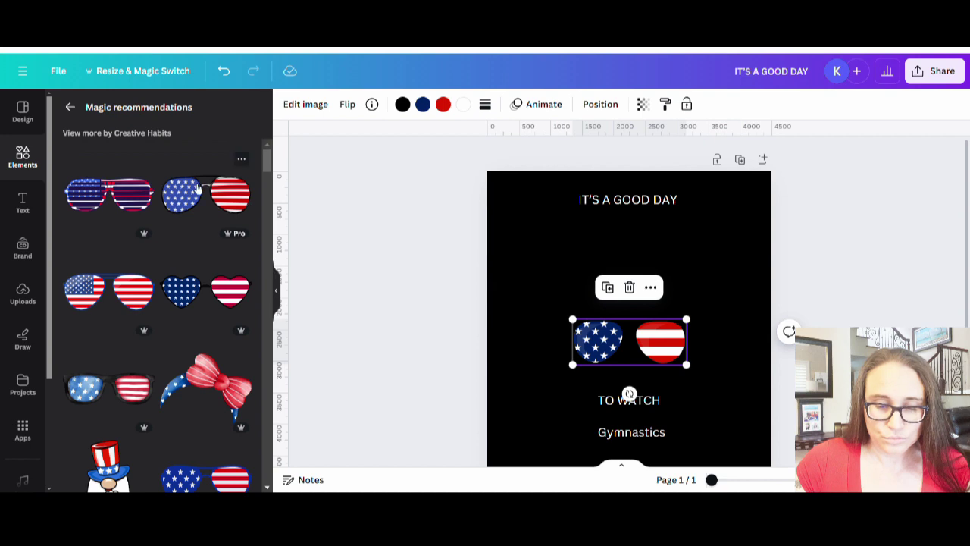
scroll(131, 355, down, 1)
scroll(131, 355, down, 2)
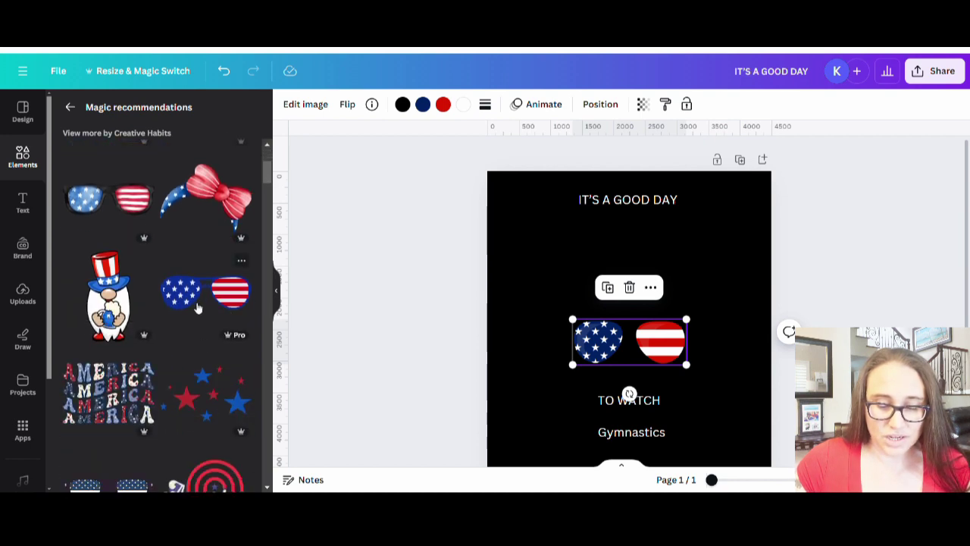
scroll(184, 290, down, 3)
scroll(184, 326, down, 5)
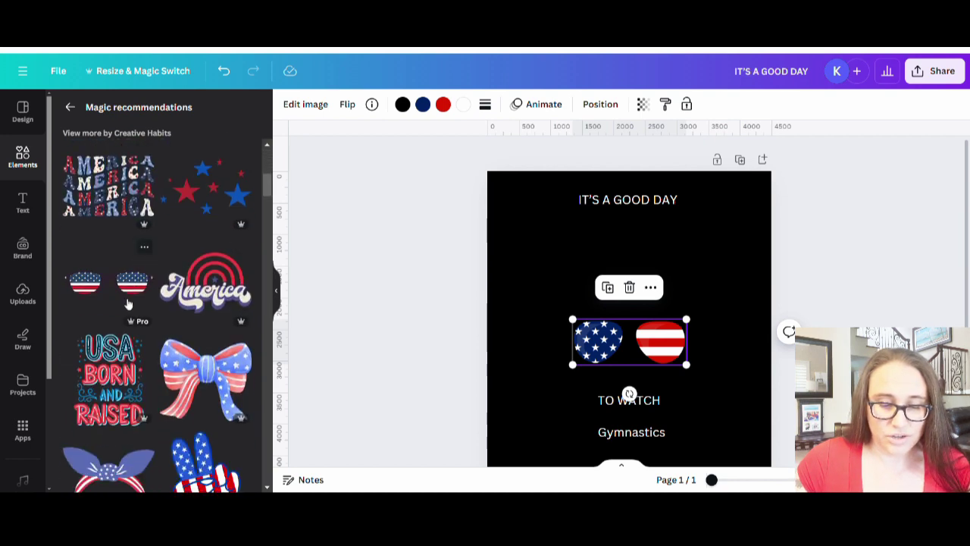
scroll(185, 356, down, 3)
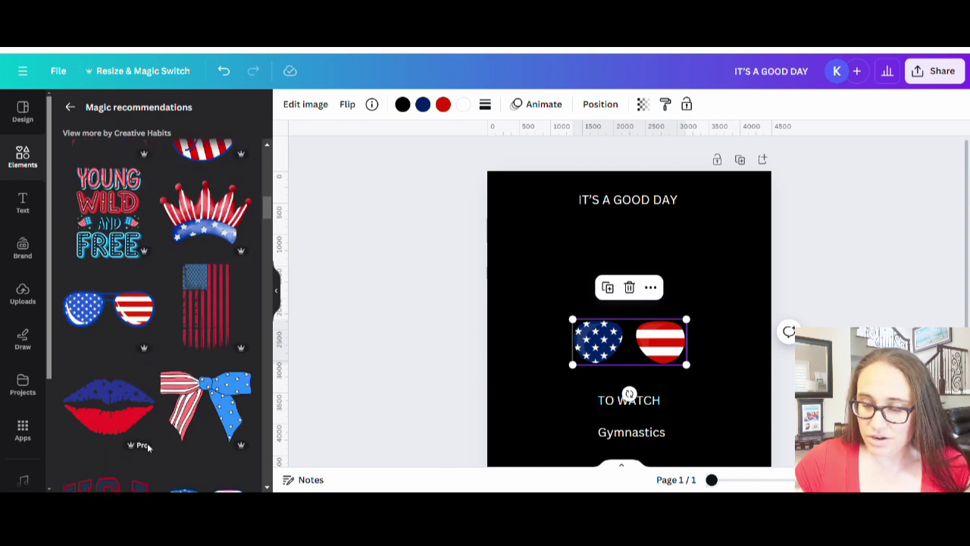
Add the blue-rimmed flag sunglasses, drag the first pair off the page, and enlarge the new one.
click(146, 314)
click(147, 313)
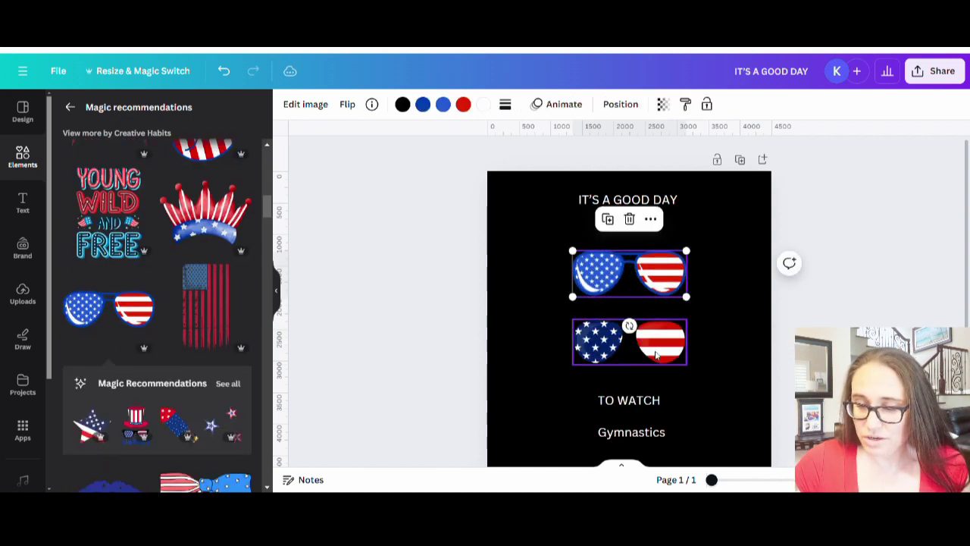
drag(657, 357, 306, 355)
click(603, 288)
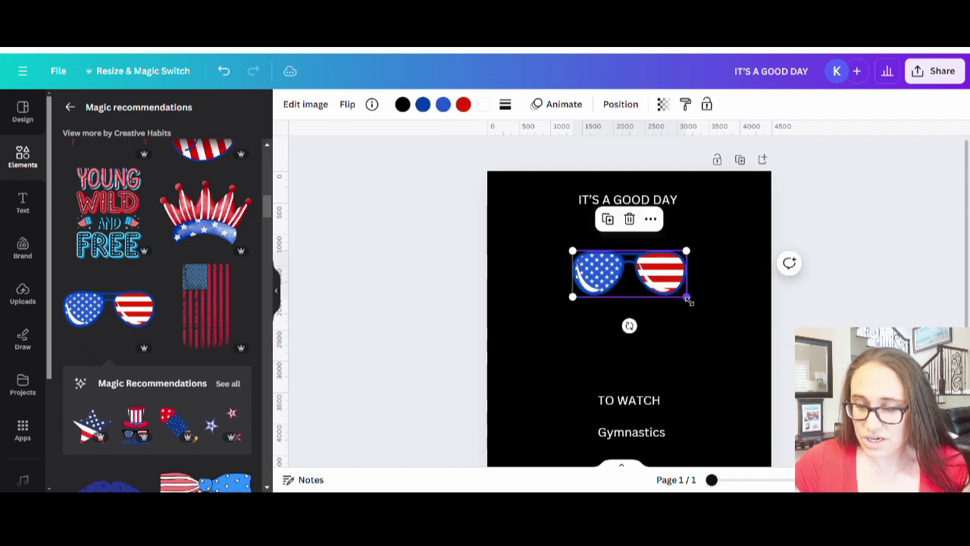
drag(688, 298, 796, 343)
drag(736, 339, 687, 329)
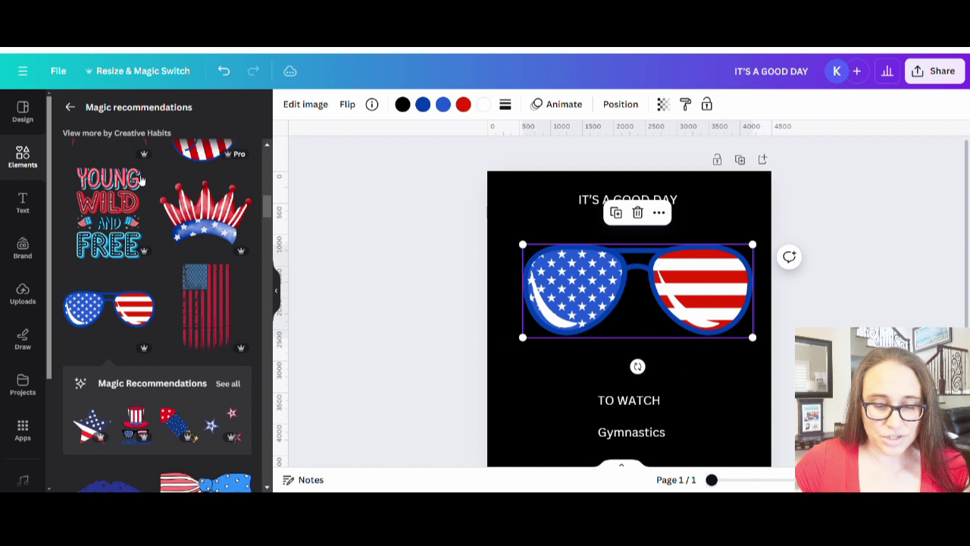
Add a different navy-rimmed flag sunglasses graphic and enlarge it.
scroll(174, 303, down, 5)
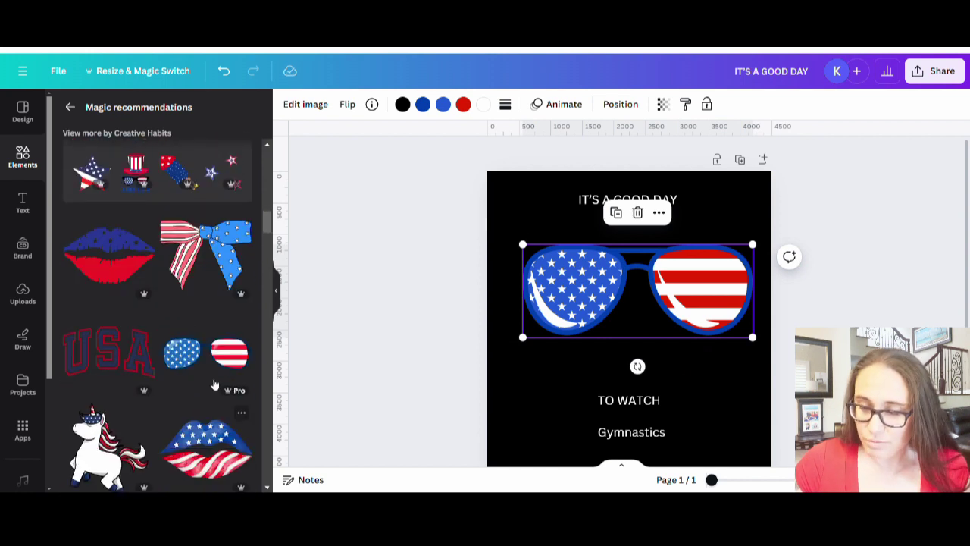
click(230, 361)
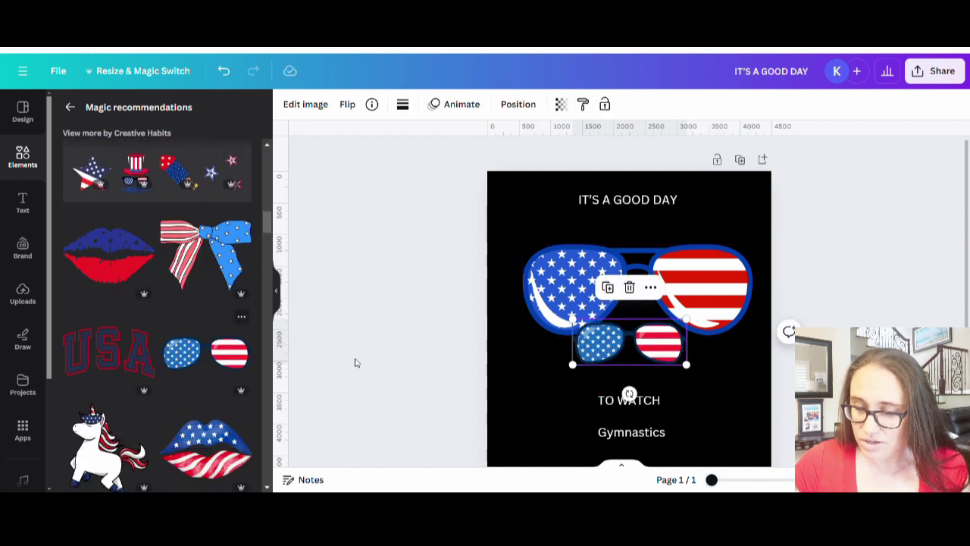
drag(644, 355, 648, 370)
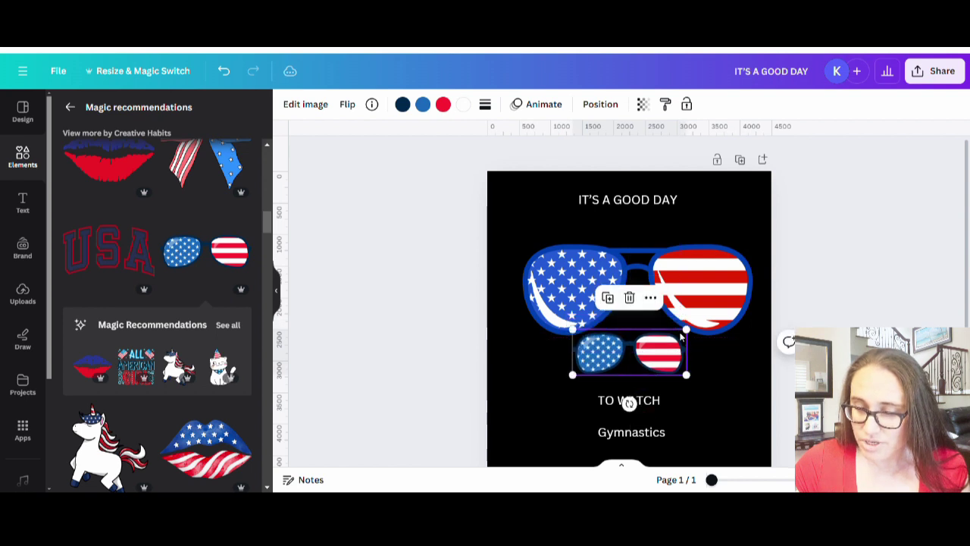
drag(691, 336, 824, 273)
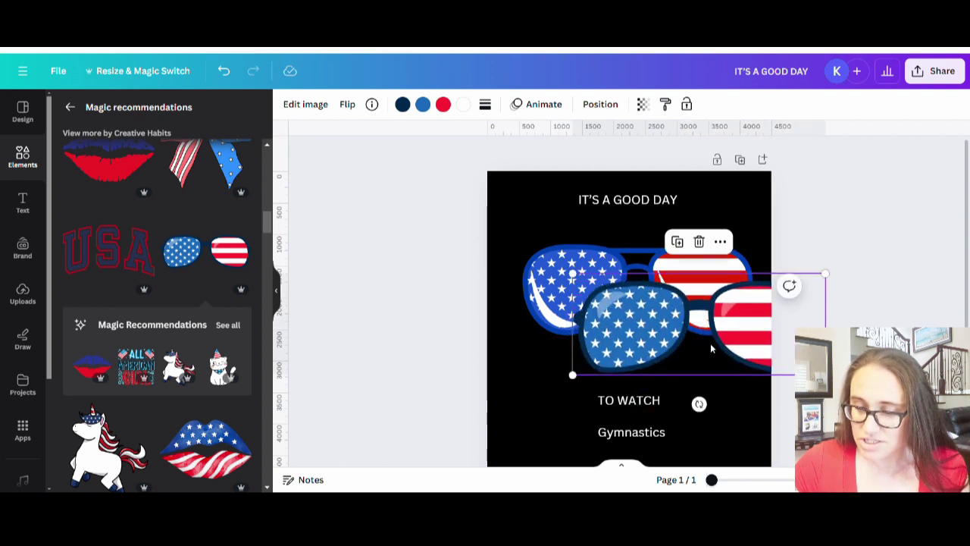
drag(730, 338, 672, 373)
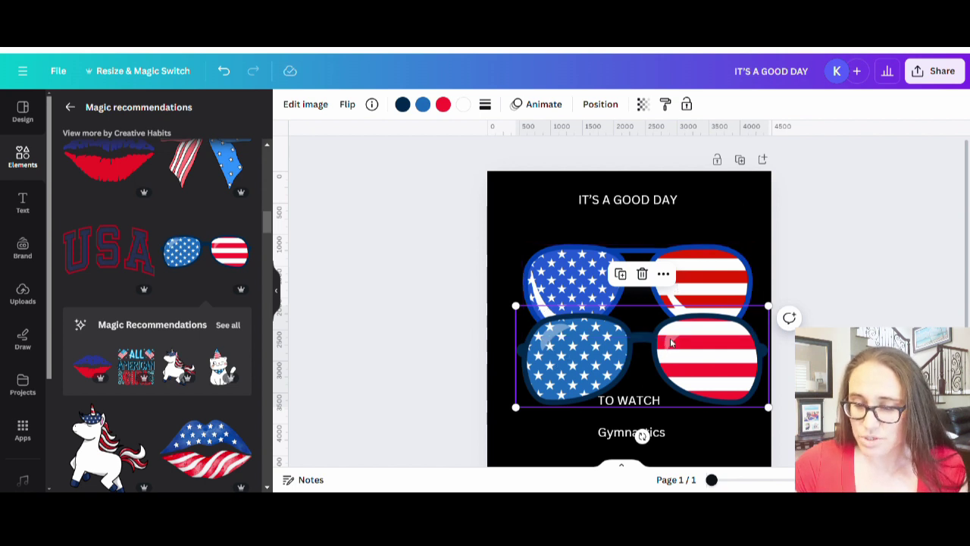
Delete the older sunglasses and centre the new pair below the heading.
click(576, 276)
key(Delete)
drag(648, 361, 658, 267)
drag(761, 317, 726, 326)
Change the sunglasses frame colour to a darker blue.
click(403, 104)
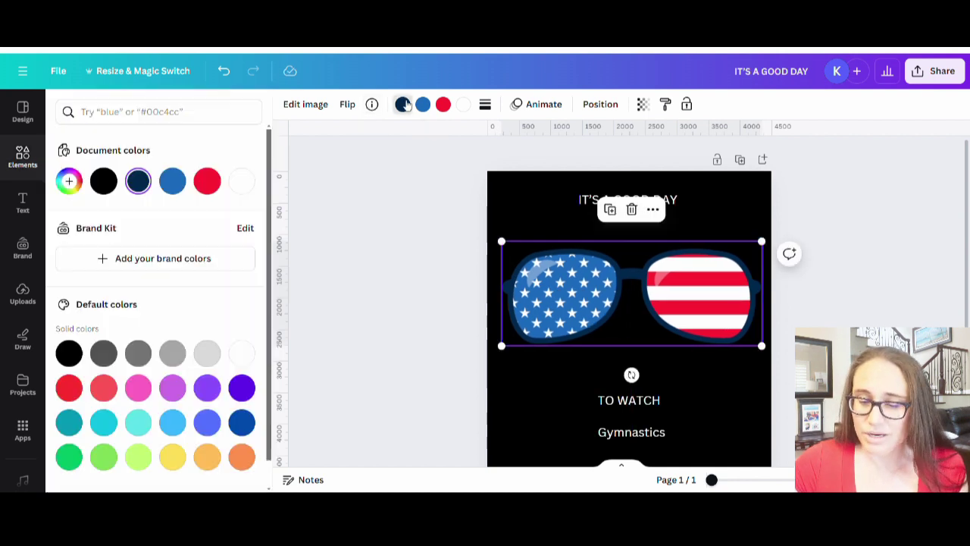
click(172, 183)
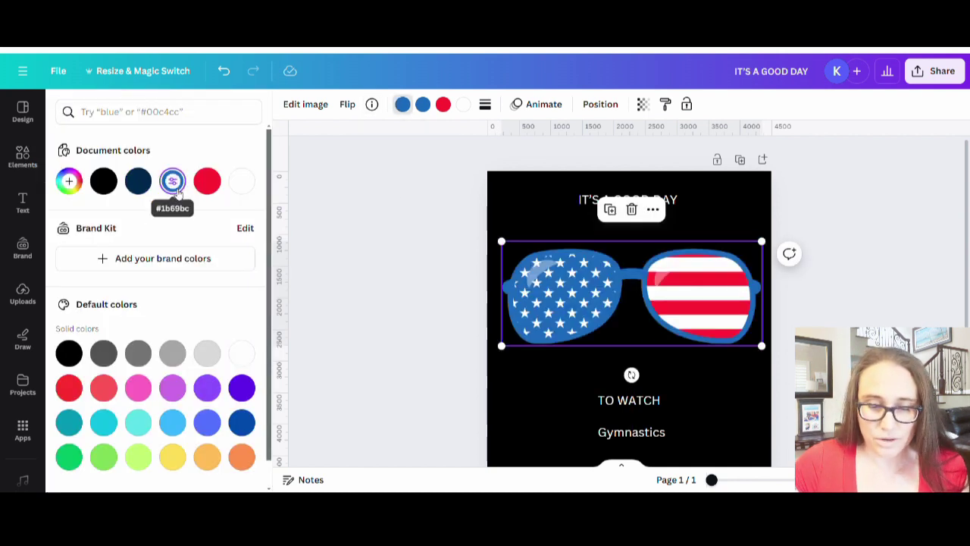
click(69, 182)
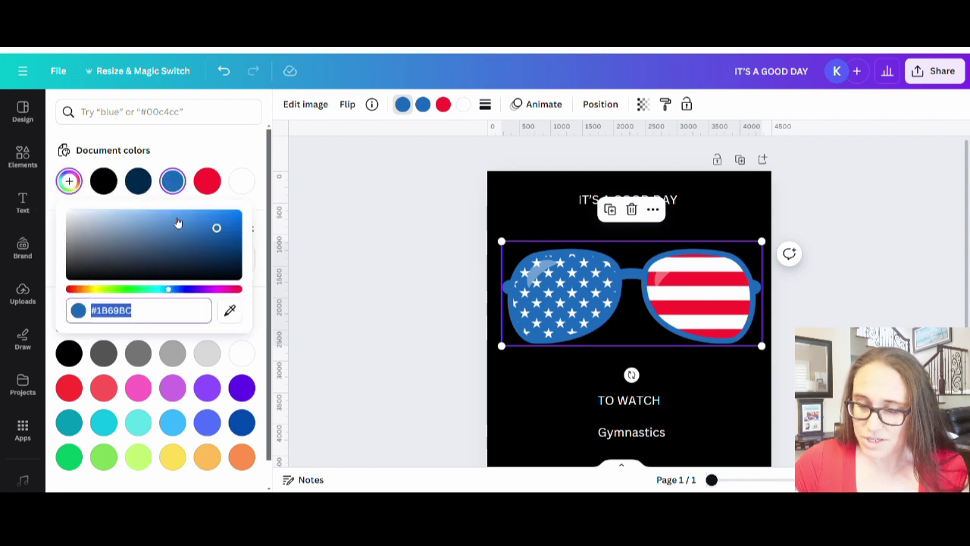
click(218, 238)
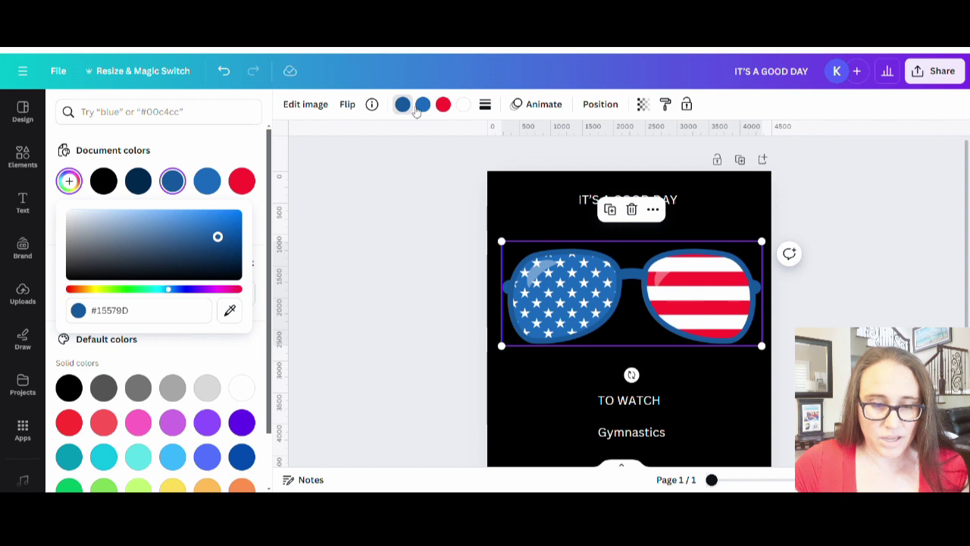
Brighten the star lens blue to #2B8CF4.
click(422, 105)
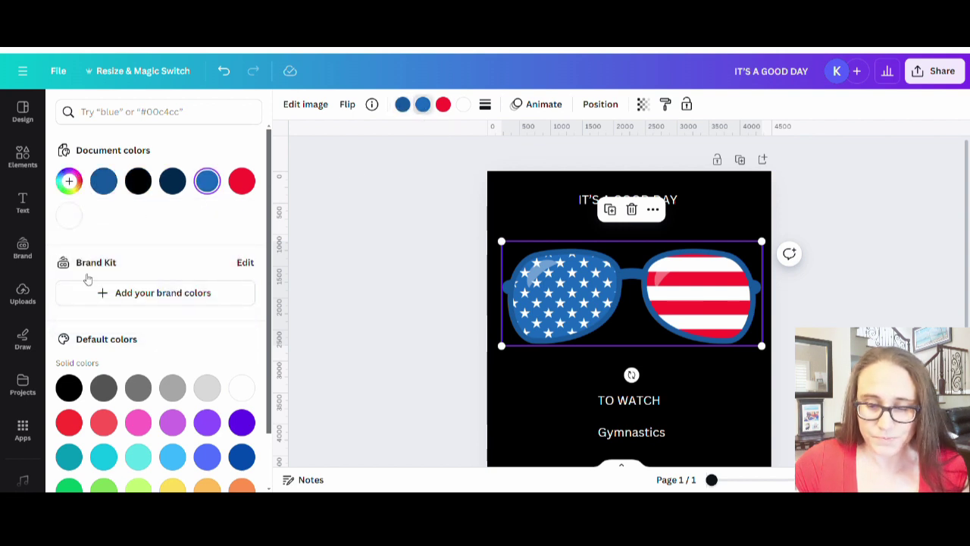
click(69, 181)
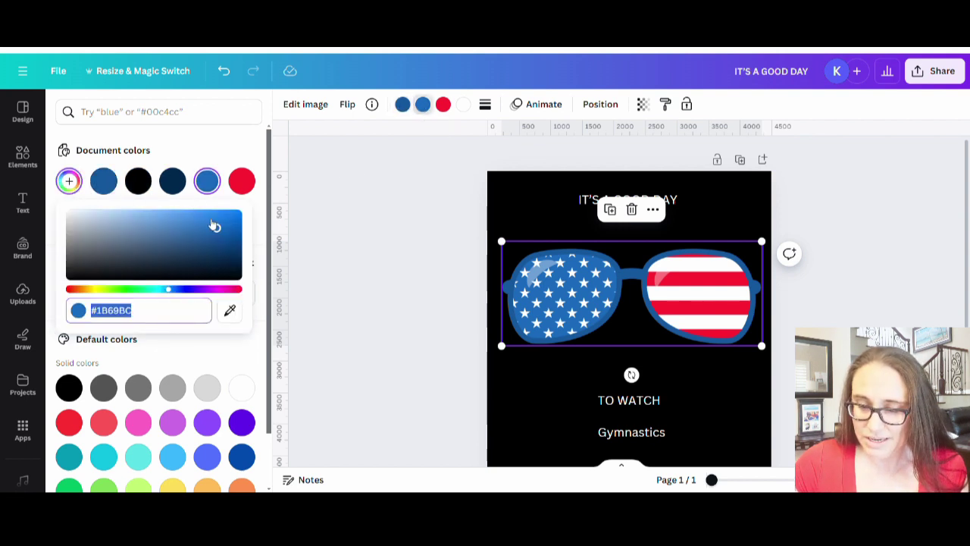
click(208, 220)
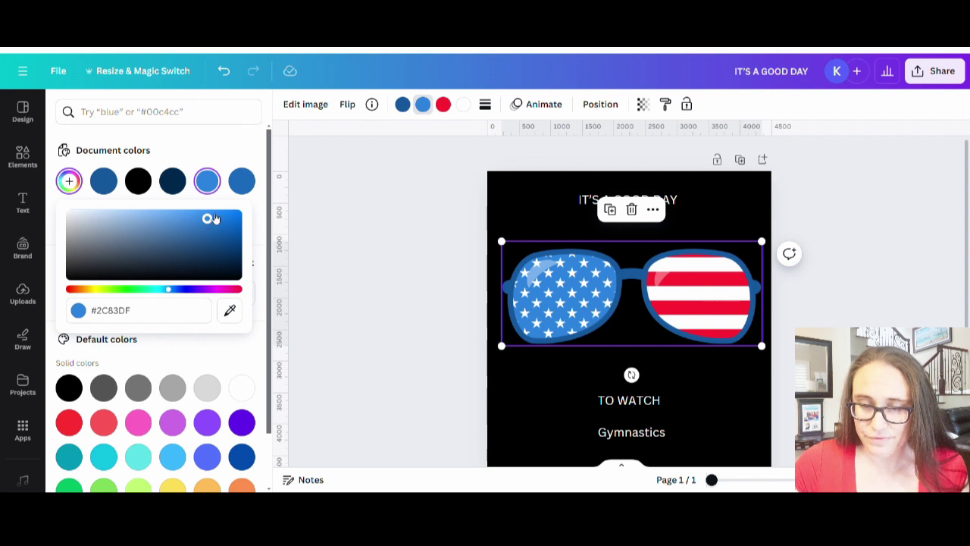
click(215, 217)
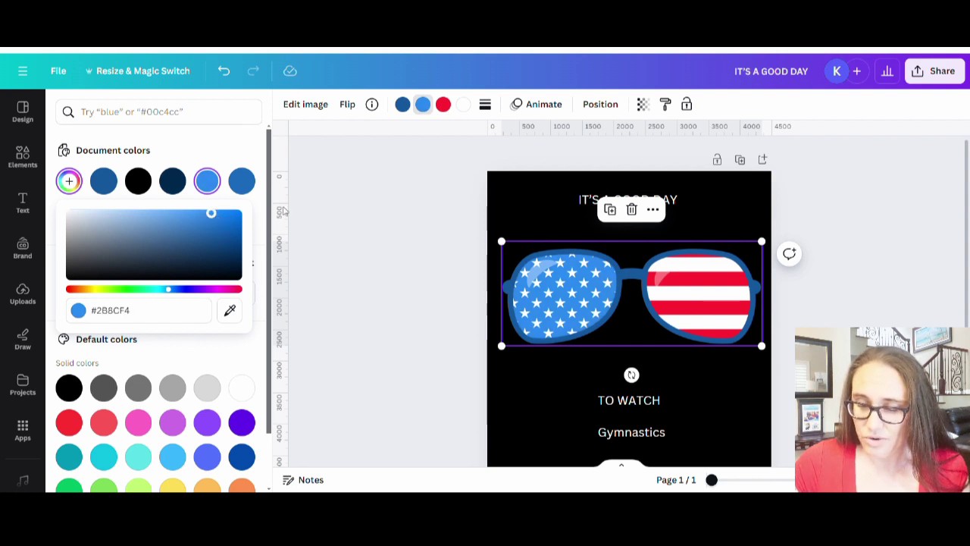
click(392, 234)
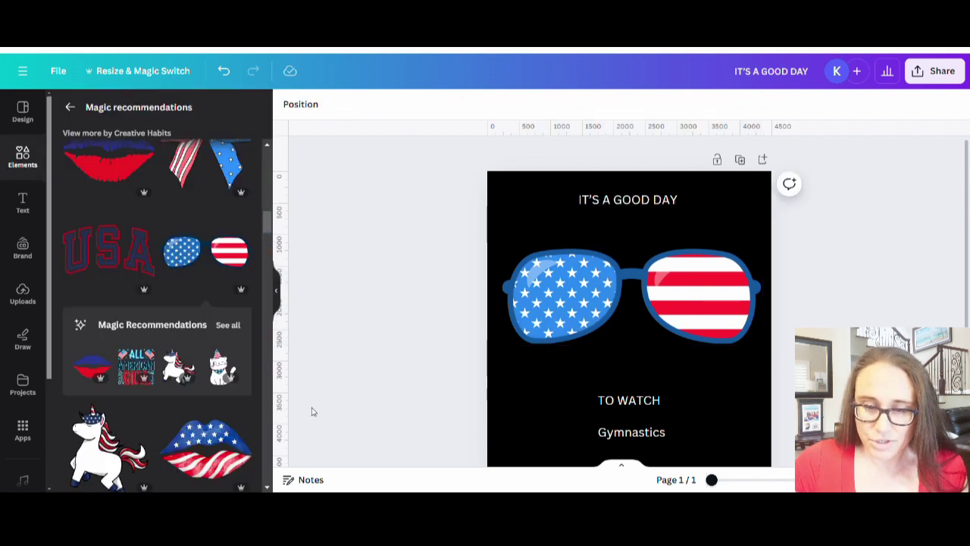
Set the white parts of the sunglasses to plain white from Default colors.
click(667, 259)
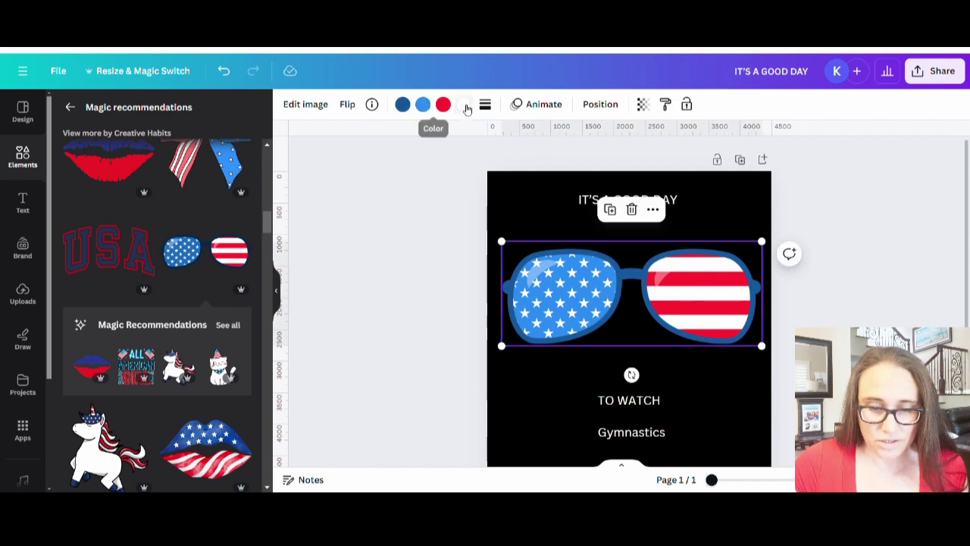
click(464, 105)
click(237, 352)
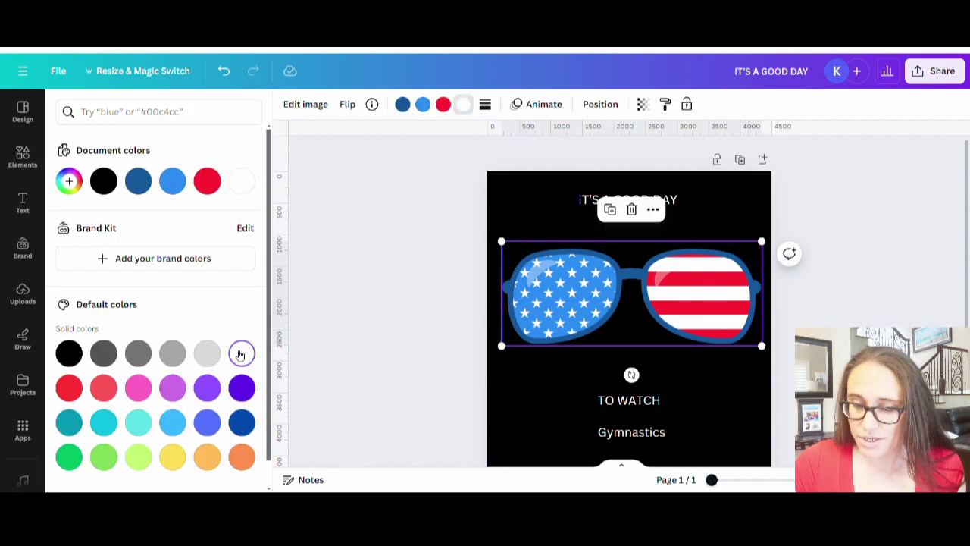
click(368, 251)
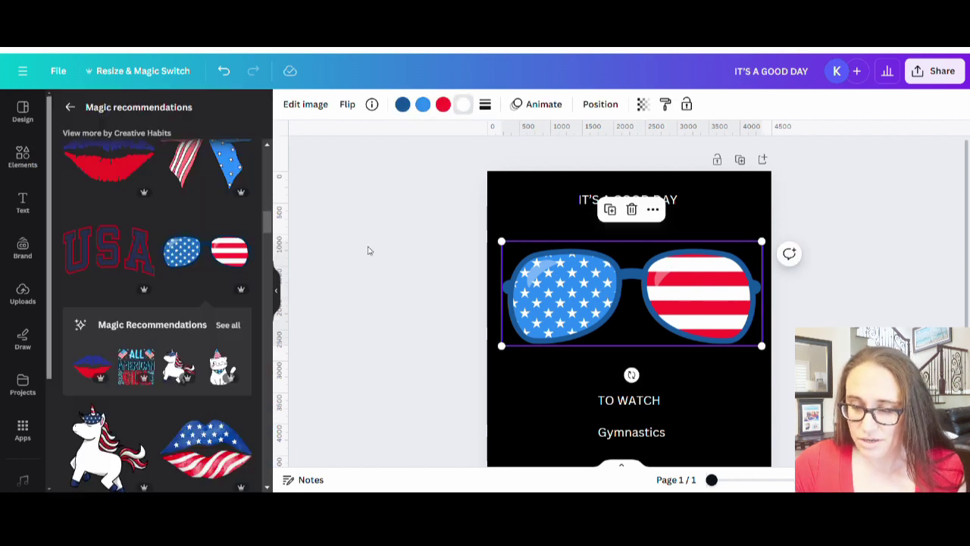
Move the flag sunglasses a little higher, centred beneath the IT'S A GOOD DAY heading.
click(625, 289)
drag(702, 275, 679, 314)
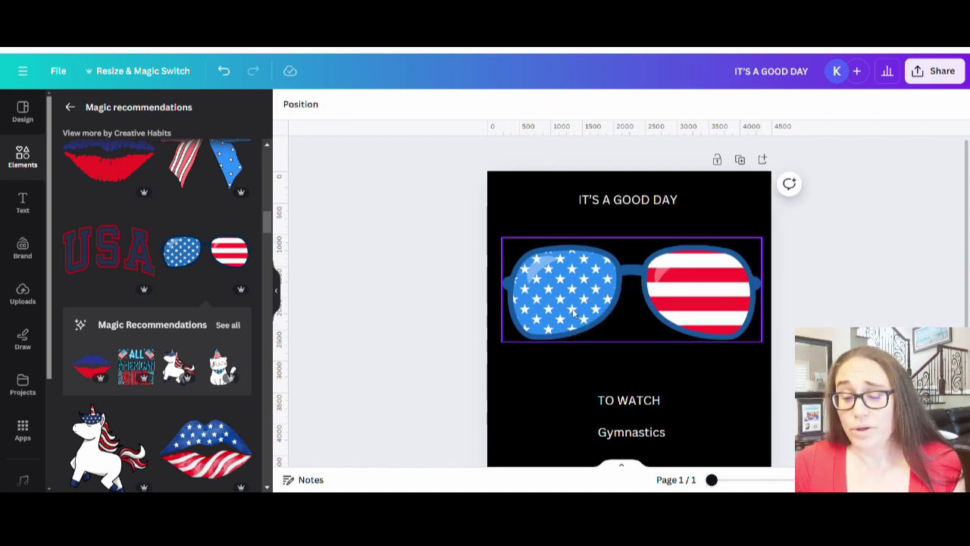
click(652, 203)
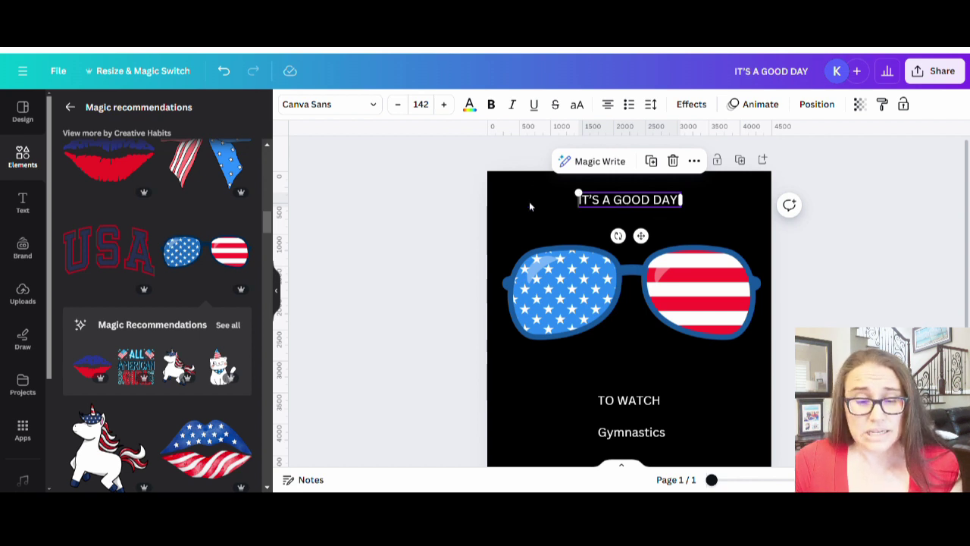
Change the heading font to Berthold Block and enlarge it to size 492 across the page top.
click(331, 104)
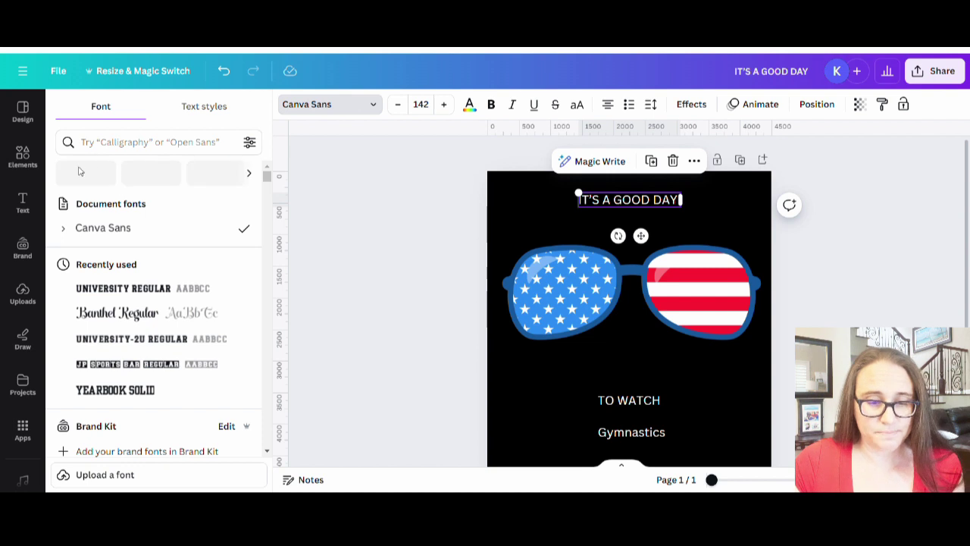
click(92, 143)
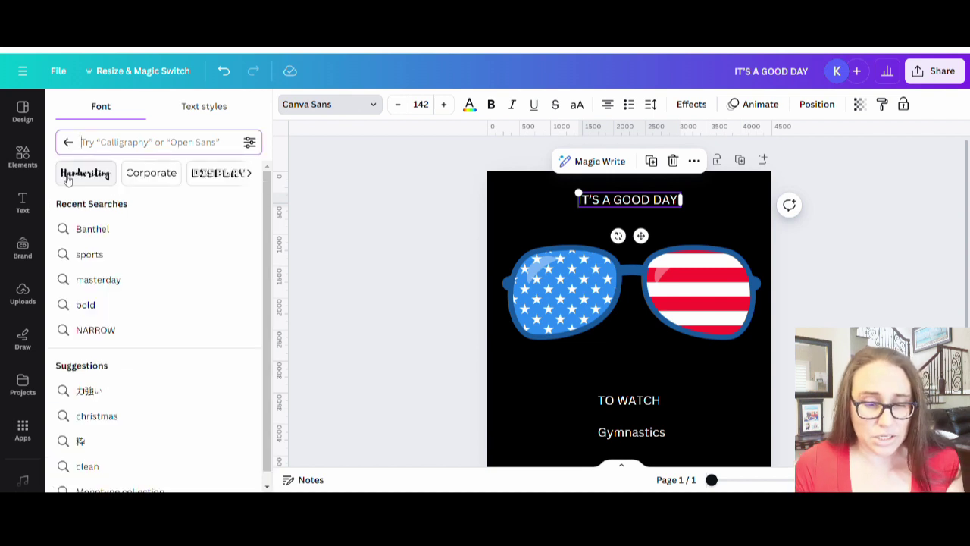
text(berth)
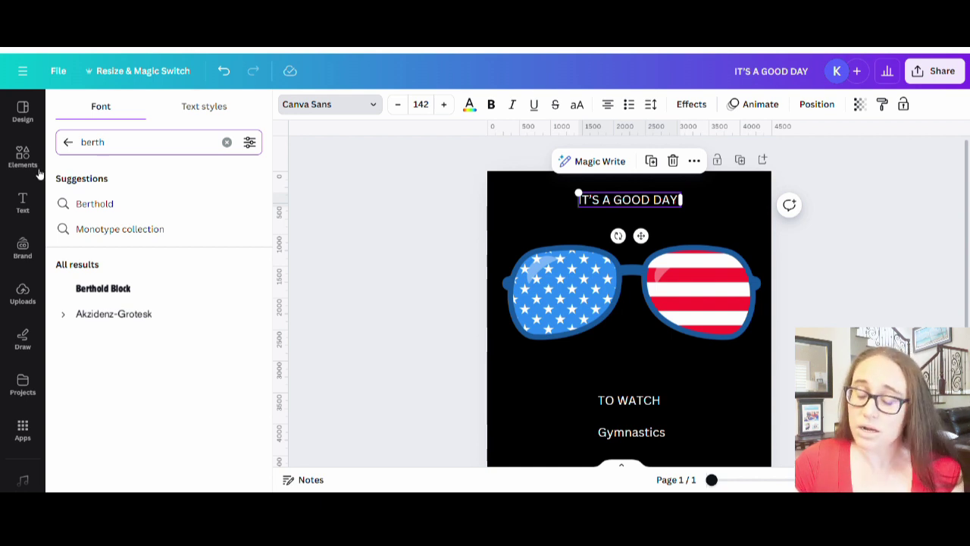
click(107, 288)
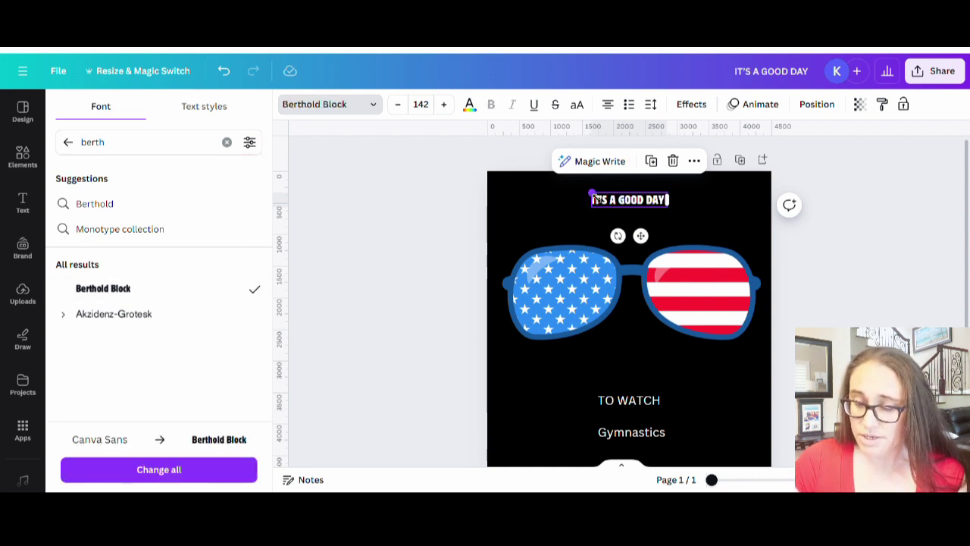
drag(594, 195, 507, 177)
drag(674, 212, 768, 265)
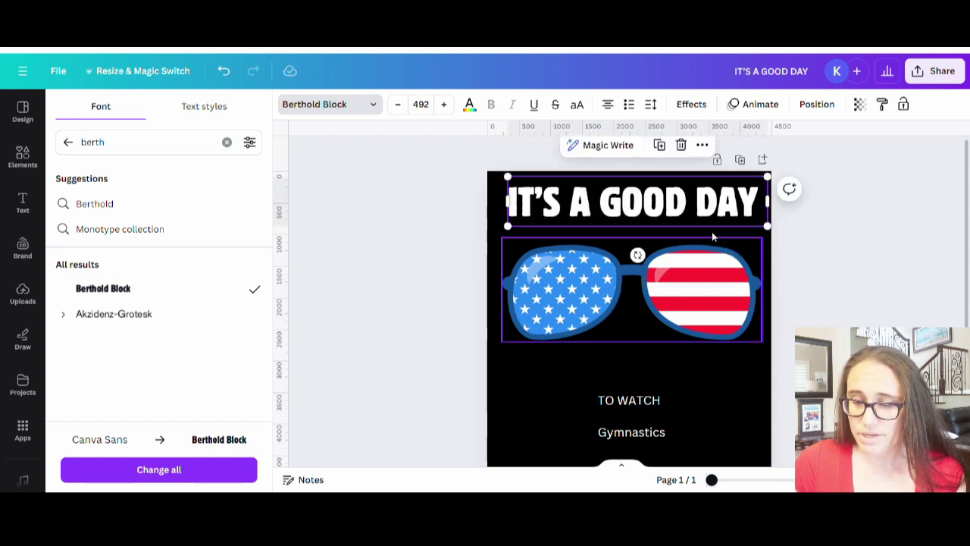
drag(720, 204, 712, 203)
Enlarge the Heatwood 'To Watch' script to size 390 across the page and re-centre the sunglasses.
click(651, 401)
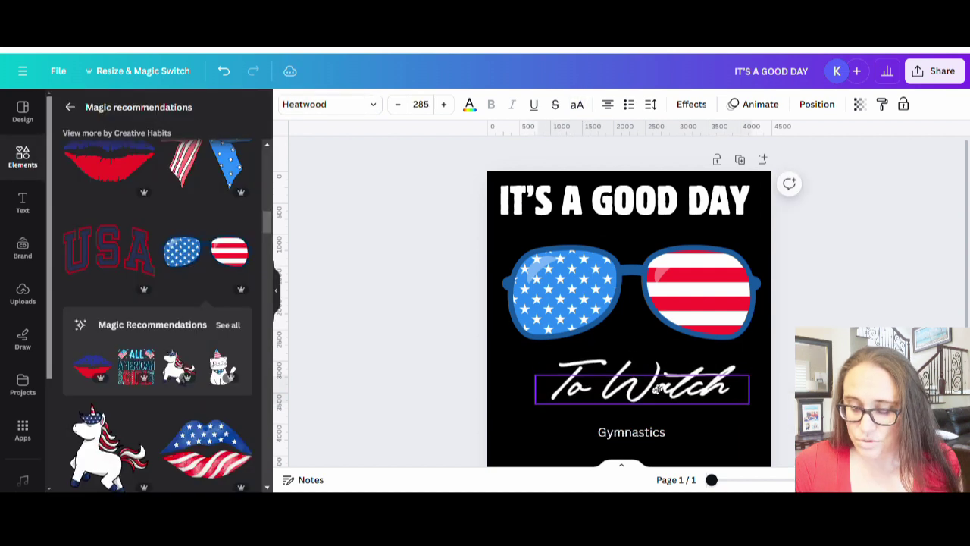
drag(659, 385, 633, 383)
drag(727, 409, 687, 393)
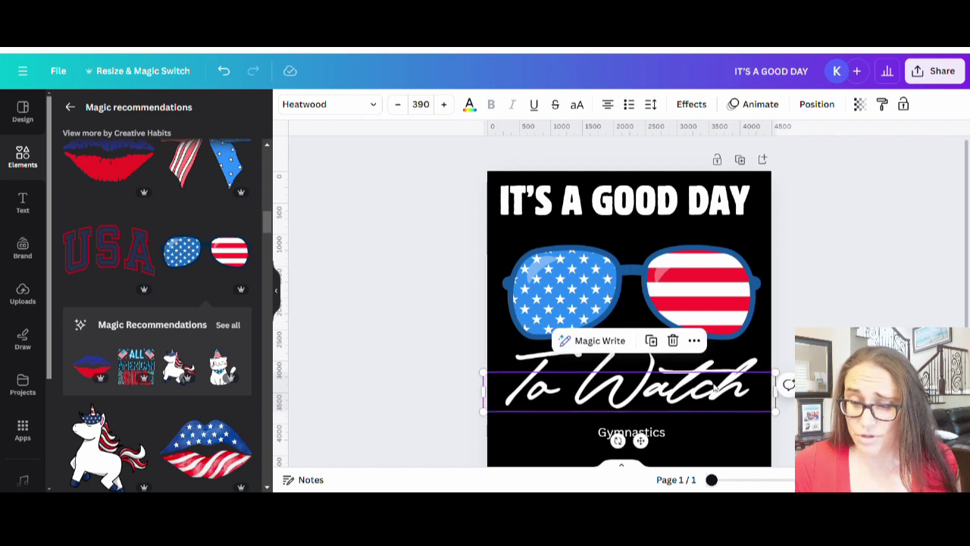
drag(710, 305, 711, 299)
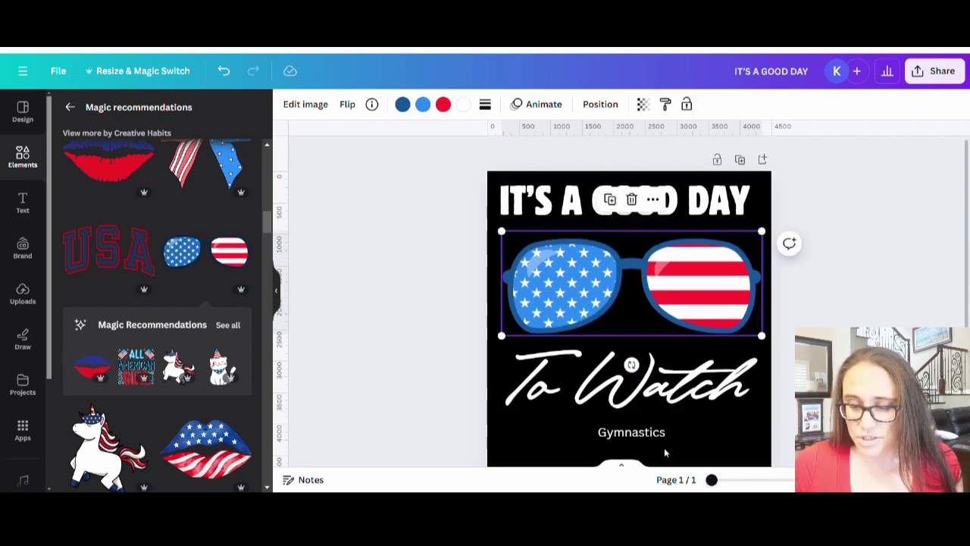
Make Gymnastics uppercase and set it in Berthold Block.
double_click(644, 433)
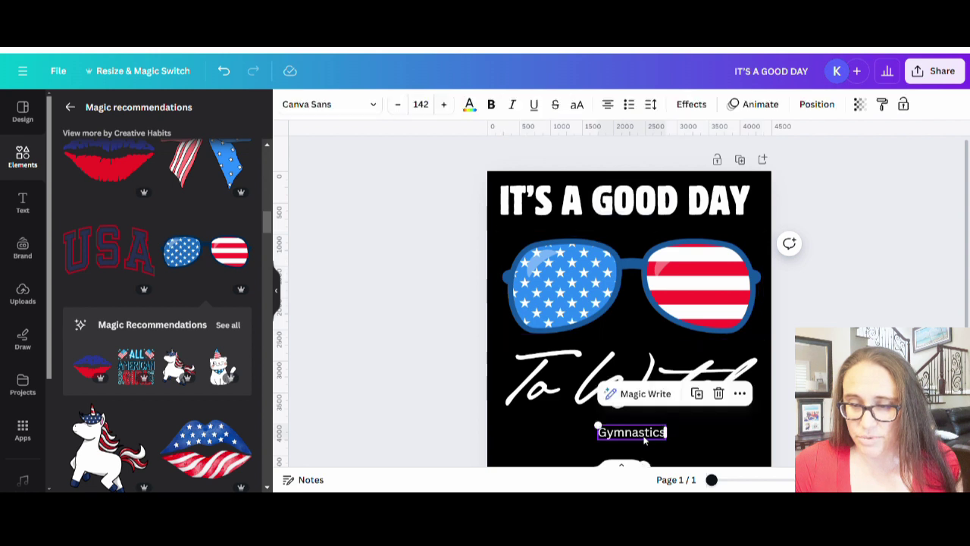
click(578, 105)
click(341, 106)
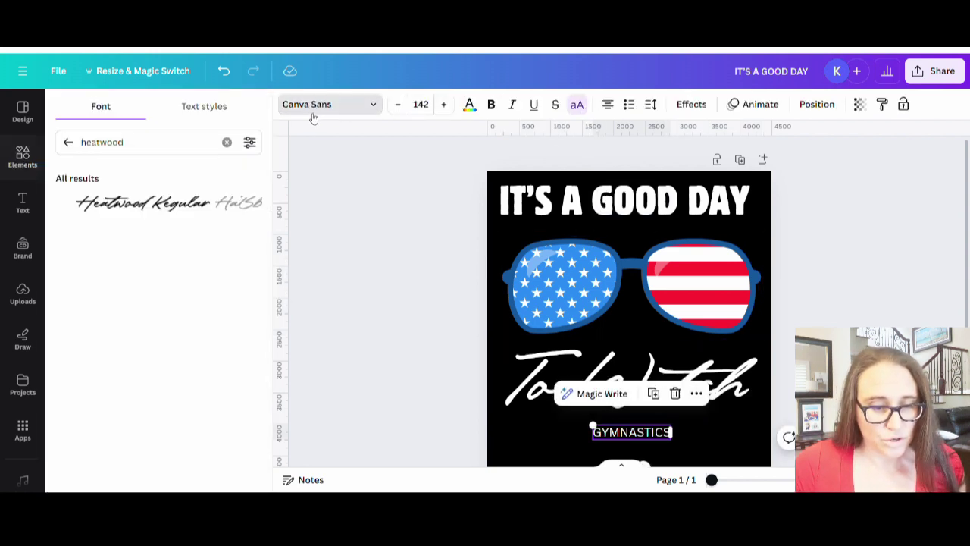
click(68, 143)
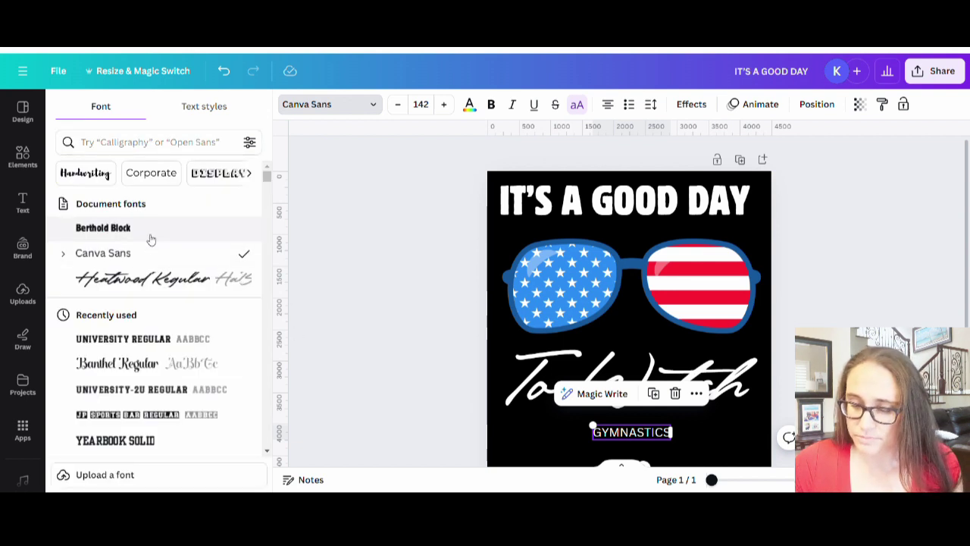
click(144, 229)
scroll(622, 381, down, 2)
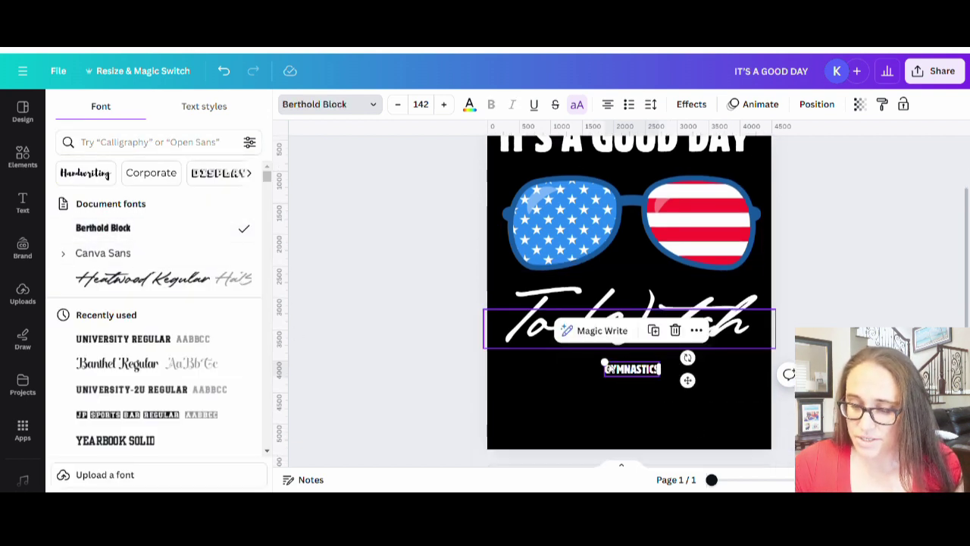
Enlarge GYMNASTICS to size 630 and centre it beneath To Watch.
drag(604, 363, 450, 322)
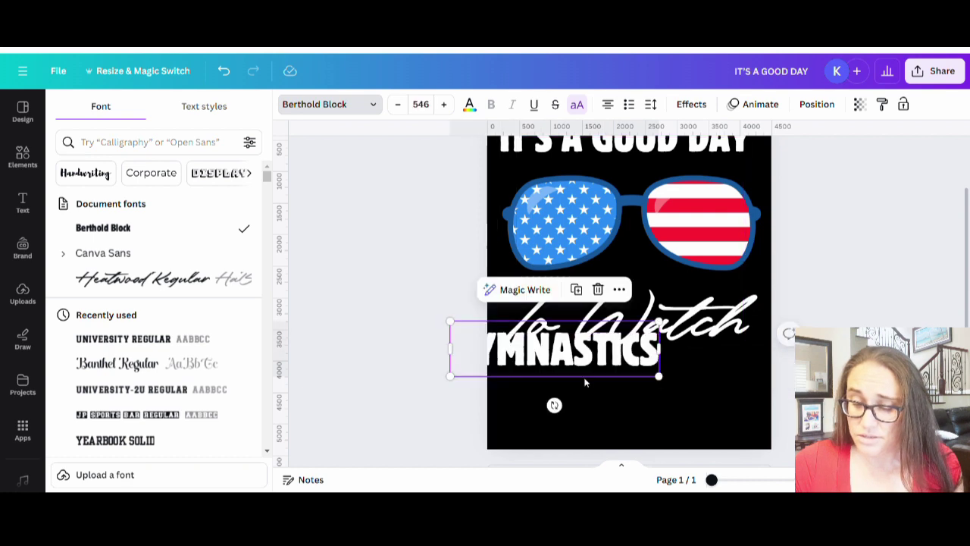
drag(668, 386, 685, 392)
click(644, 381)
drag(643, 362, 696, 394)
click(732, 446)
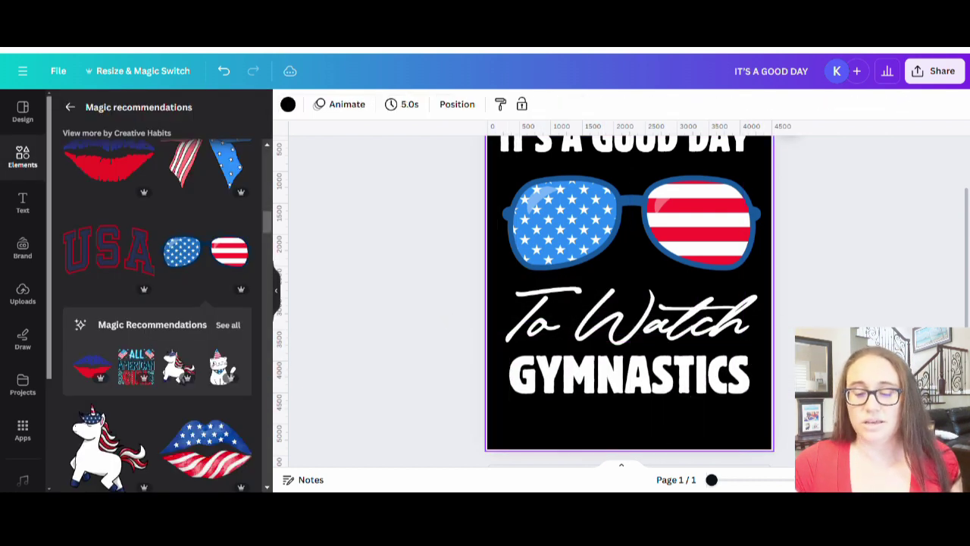
scroll(732, 445, up, 2)
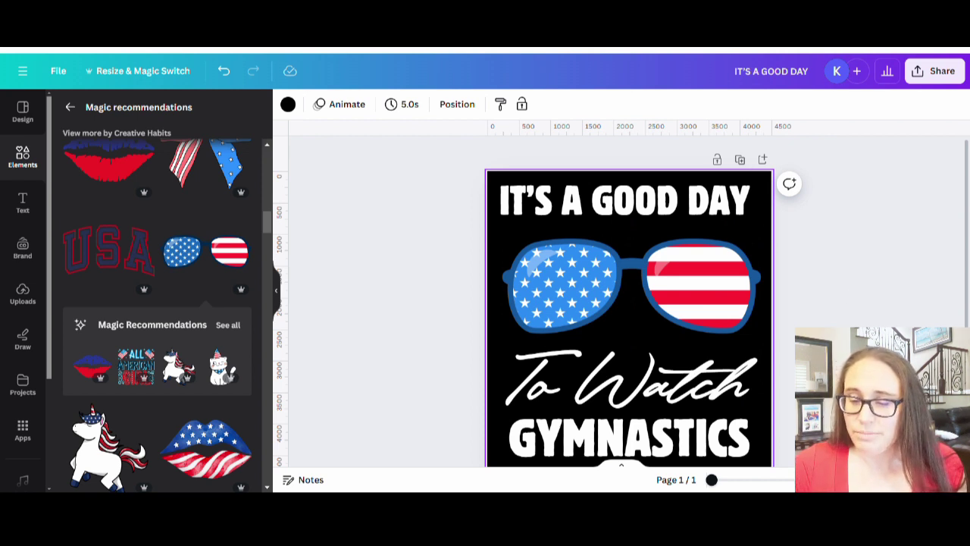
Give the IT'S A GOOD DAY heading a Curve text effect set to 22.
click(630, 203)
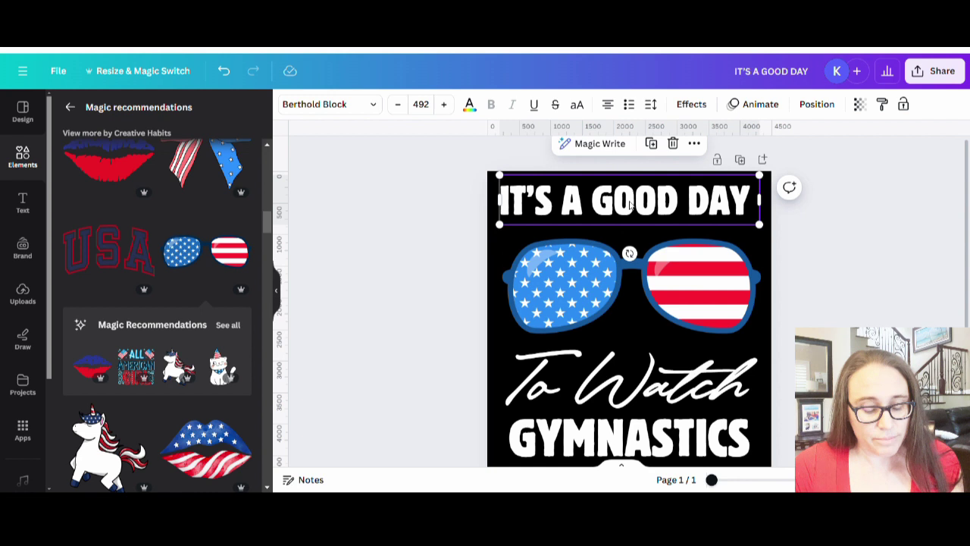
click(693, 106)
scroll(136, 377, down, 3)
click(172, 437)
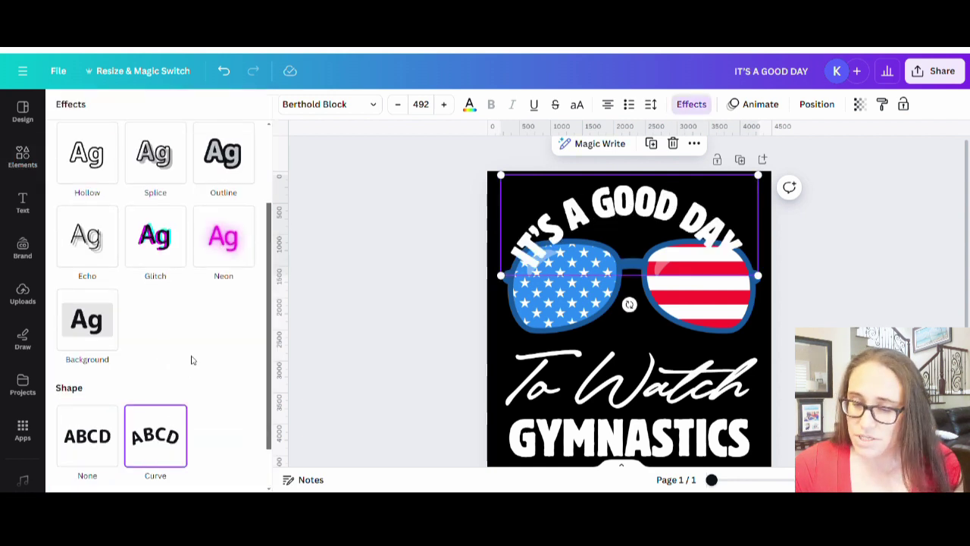
scroll(208, 435, down, 1)
drag(201, 464, 155, 464)
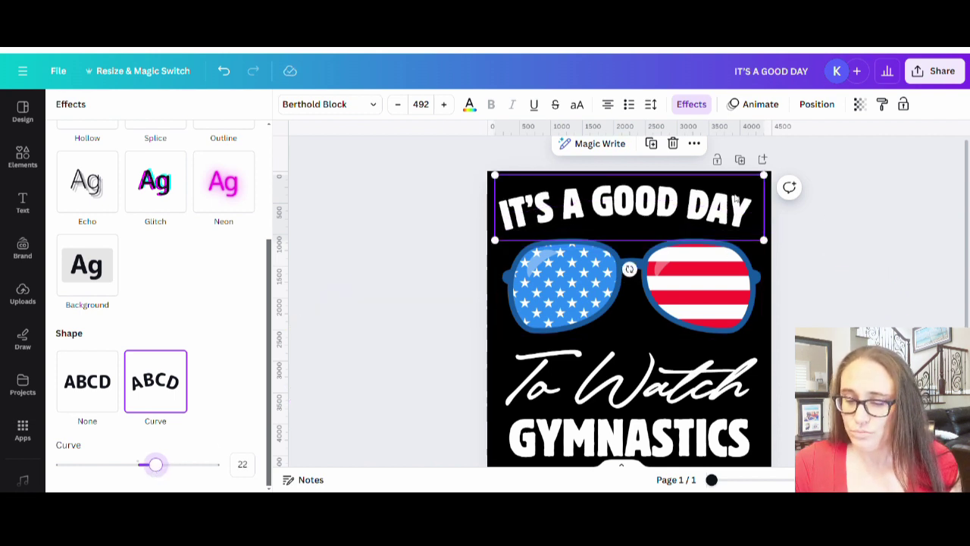
click(904, 263)
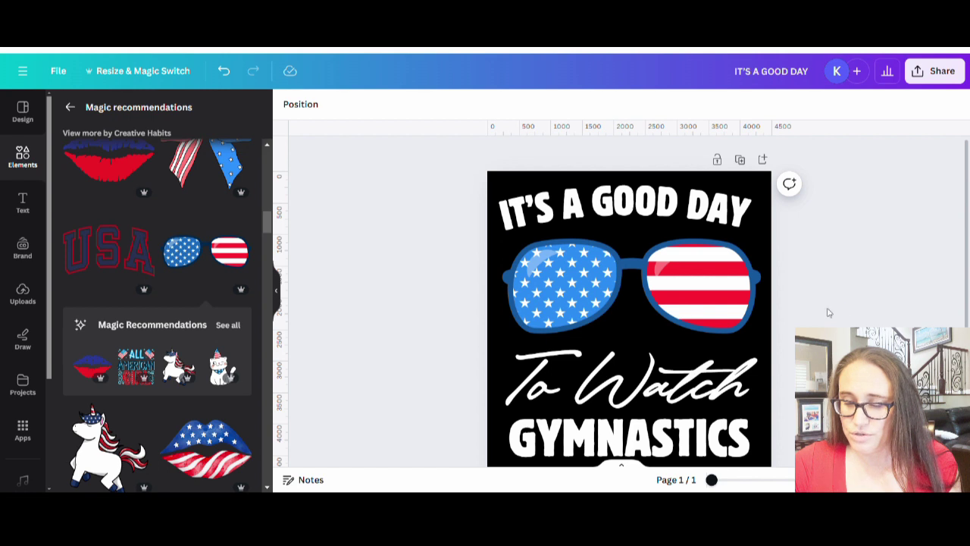
click(690, 388)
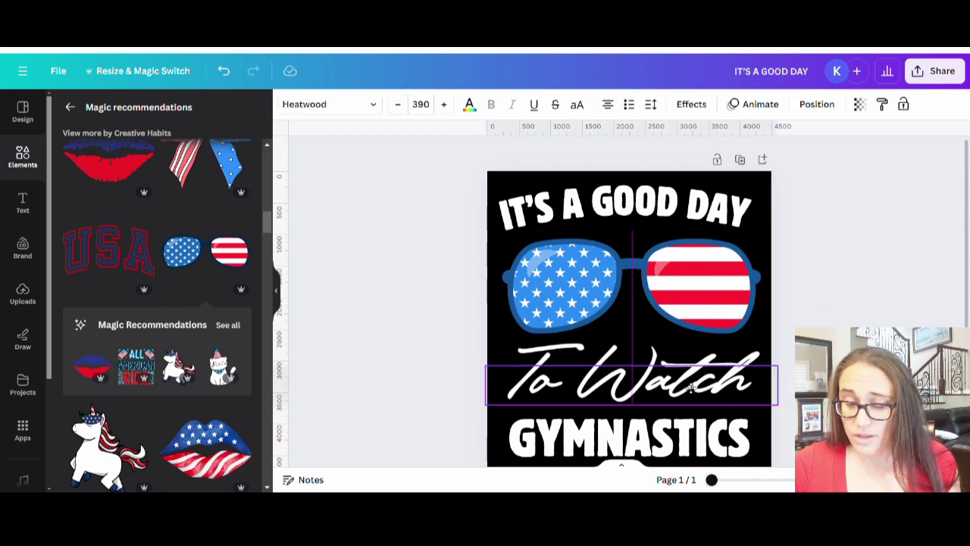